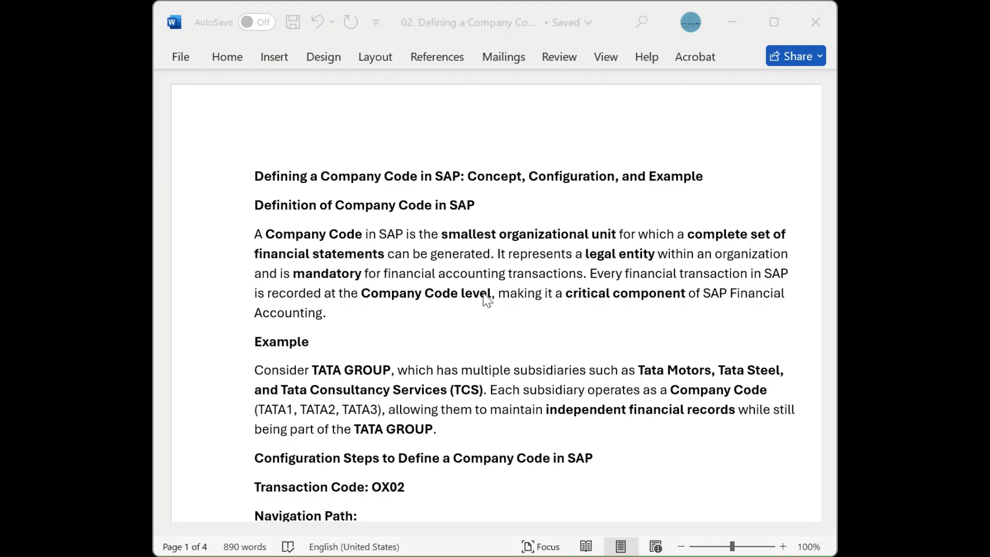
Read through the document's company code definition, TATA GROUP example, OX02 configuration steps and key considerations
{"action": "scroll", "coordinate": [484, 299], "scroll_direction": "down", "scroll_amount": 2}
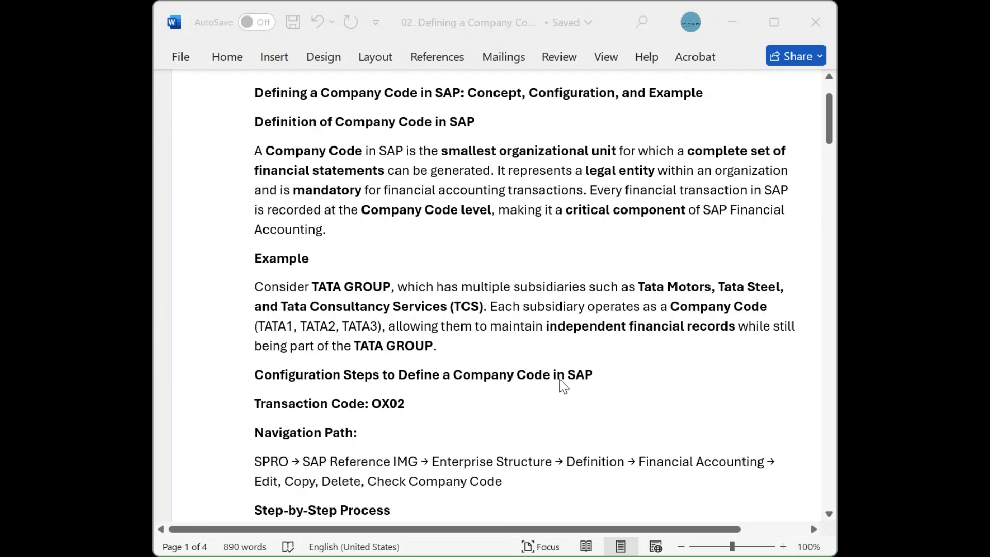
{"action": "scroll", "coordinate": [559, 381], "scroll_direction": "down", "scroll_amount": 2}
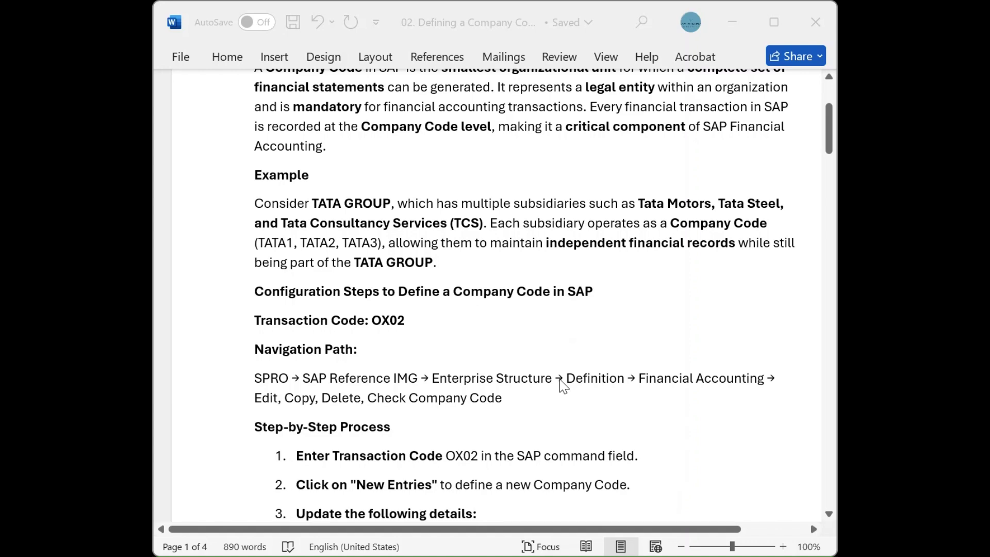
{"action": "scroll", "coordinate": [559, 379], "scroll_direction": "down", "scroll_amount": 9}
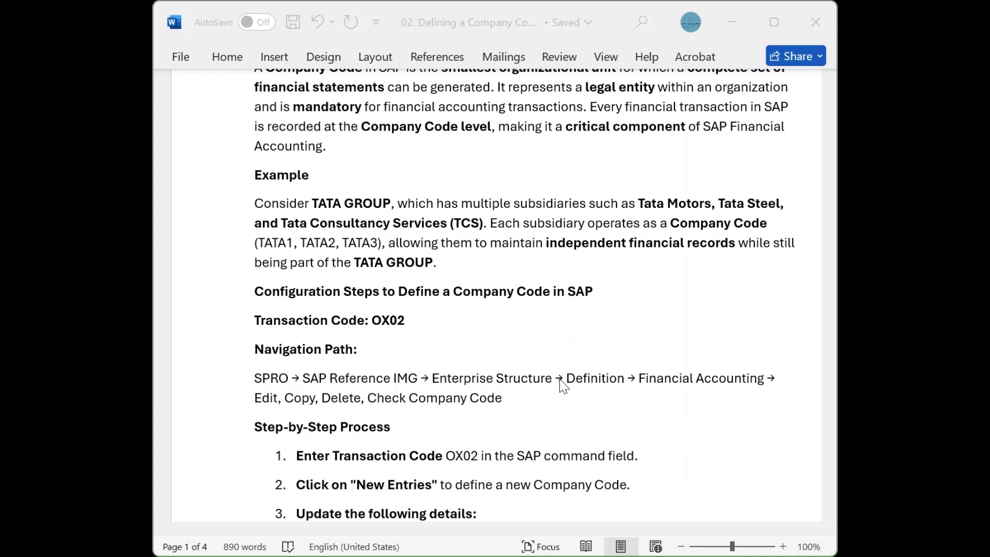
{"action": "scroll", "coordinate": [559, 379], "scroll_direction": "down", "scroll_amount": 8}
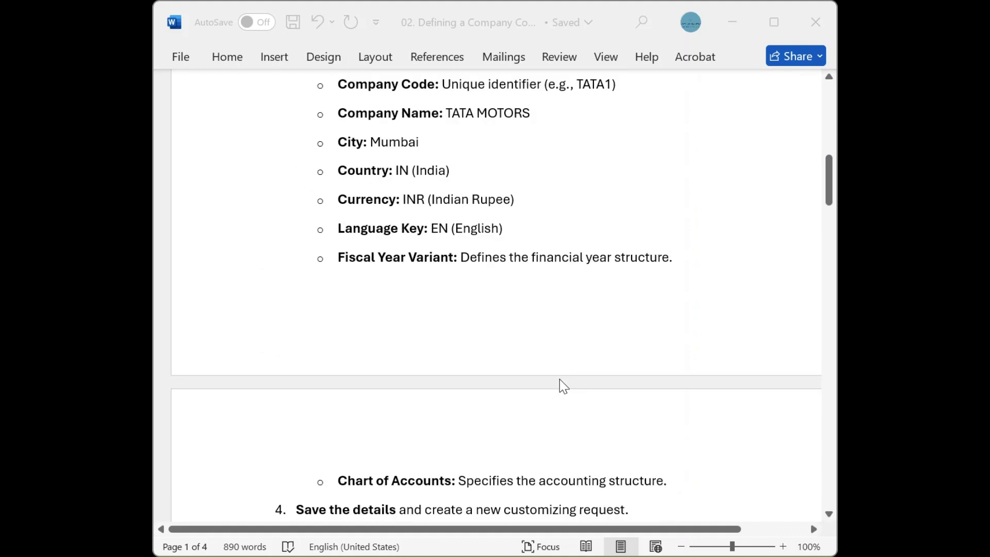
{"action": "scroll", "coordinate": [562, 386], "scroll_direction": "down", "scroll_amount": 3}
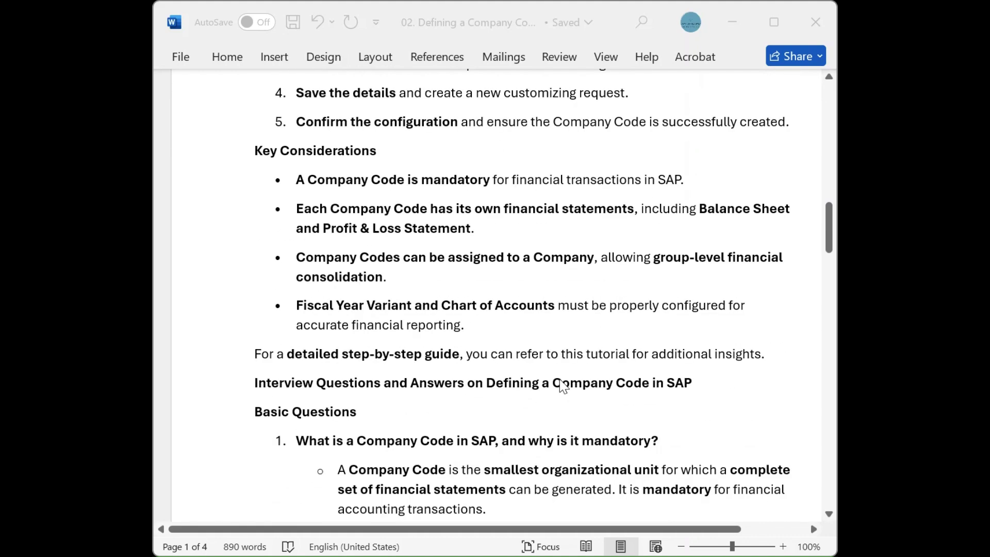
{"action": "scroll", "coordinate": [562, 386], "scroll_direction": "up", "scroll_amount": 11}
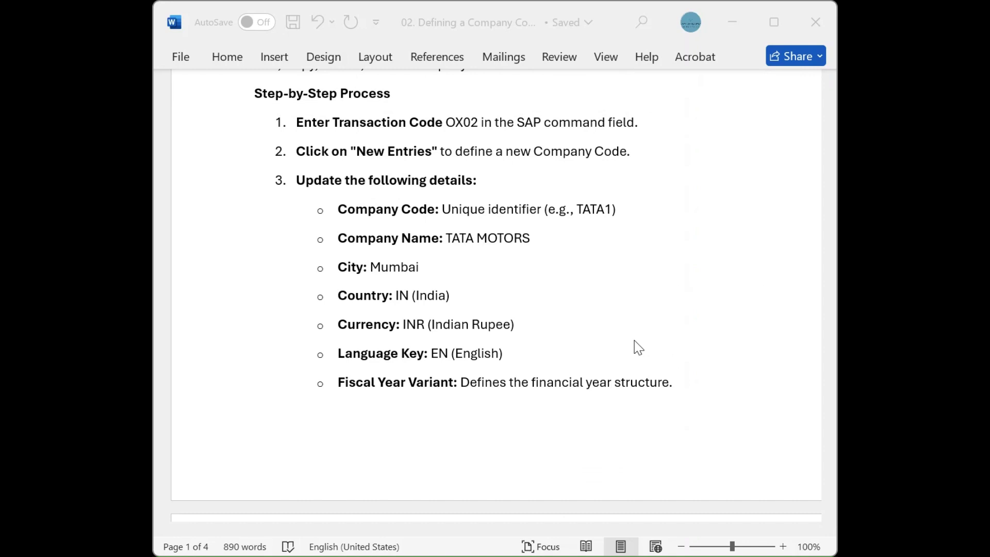
{"action": "scroll", "coordinate": [638, 346], "scroll_direction": "up", "scroll_amount": 10}
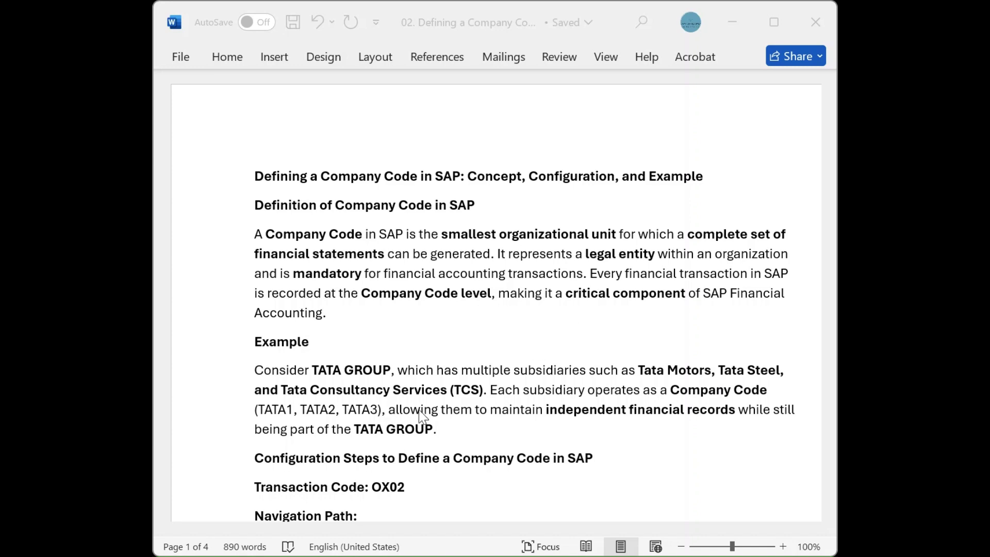
{"action": "scroll", "coordinate": [396, 428], "scroll_direction": "down", "scroll_amount": 2}
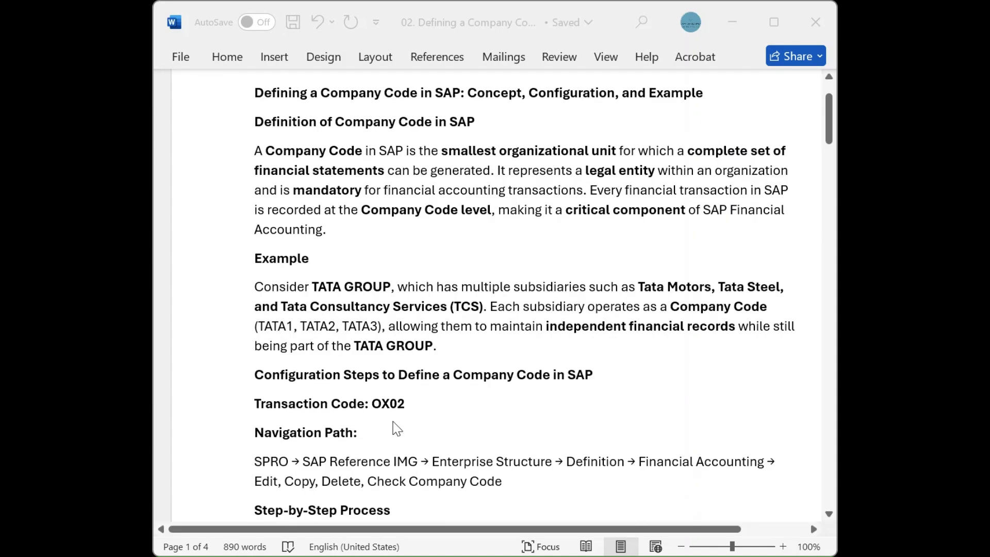
{"action": "scroll", "coordinate": [428, 392], "scroll_direction": "down", "scroll_amount": 1}
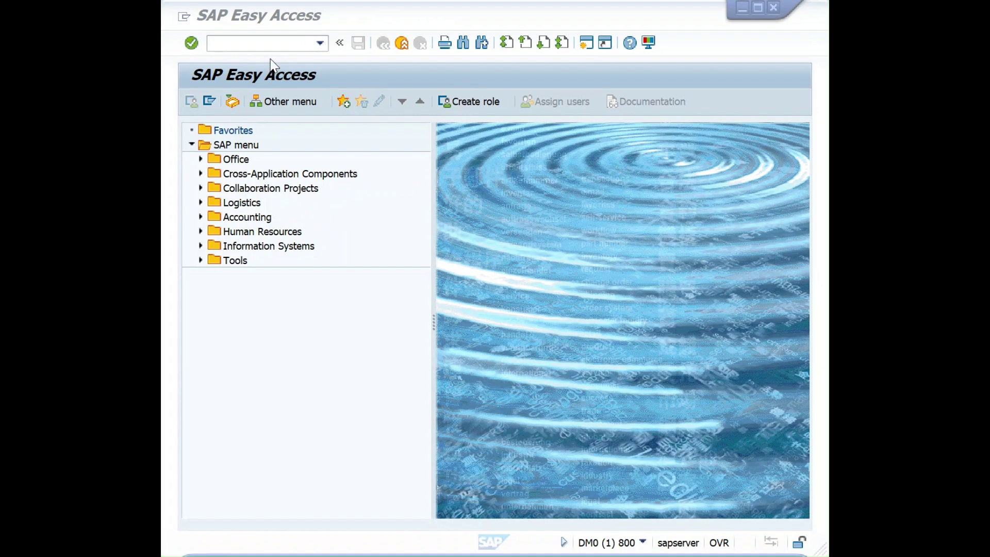
Switch to SAP, run transaction OX02 to view the company code overview, and return to the SAP Easy Access screen
{"action": "left_click", "coordinate": [272, 43]}
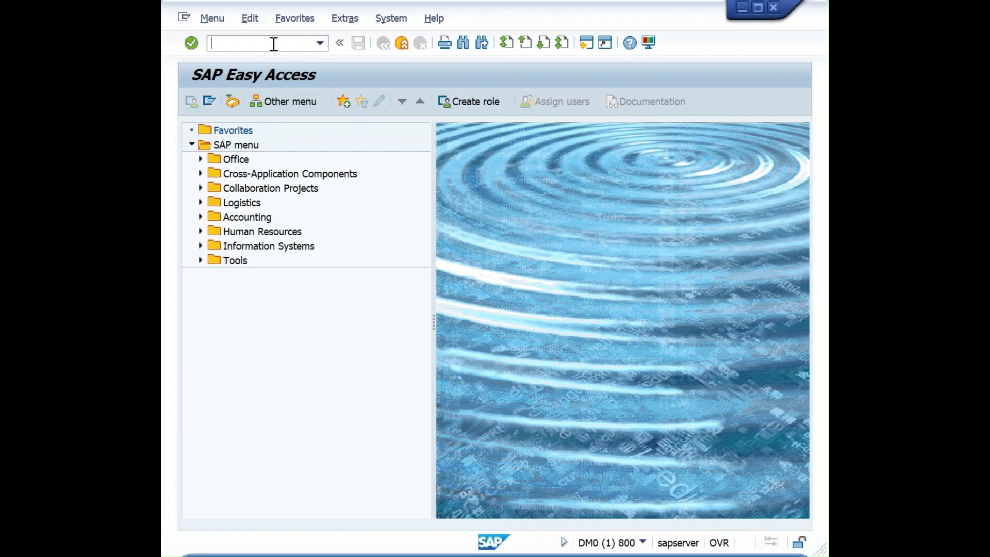
{"action": "type", "text": "OX02"}
{"action": "key", "text": "Return"}
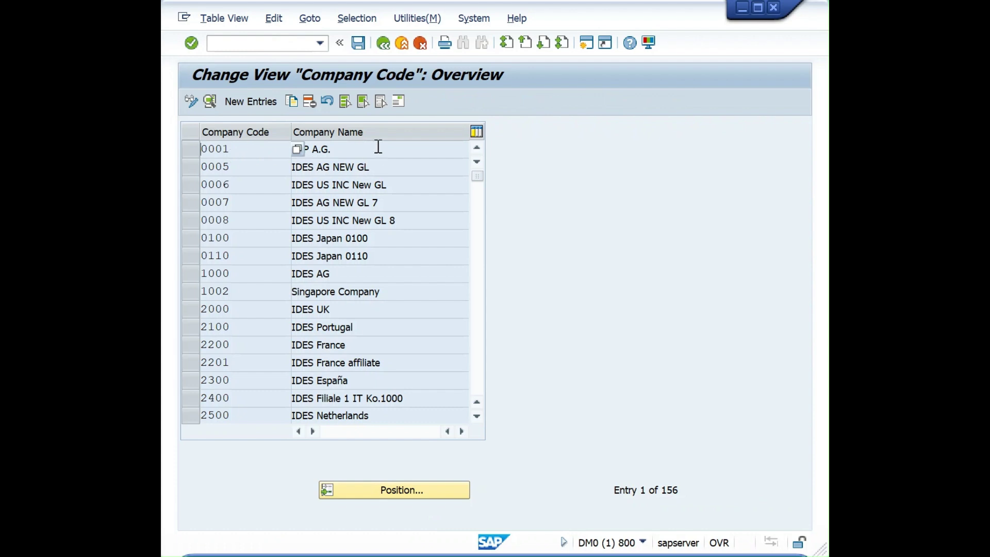
{"action": "left_click", "coordinate": [402, 43]}
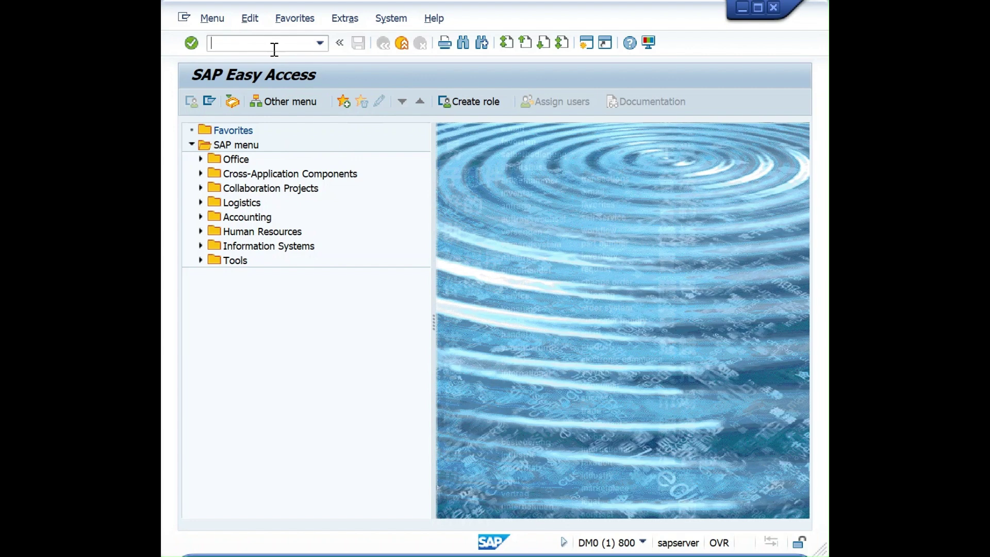
Run transaction SPRO and display the SAP Reference IMG
{"action": "type", "text": "SPRO"}
{"action": "key", "text": "Return"}
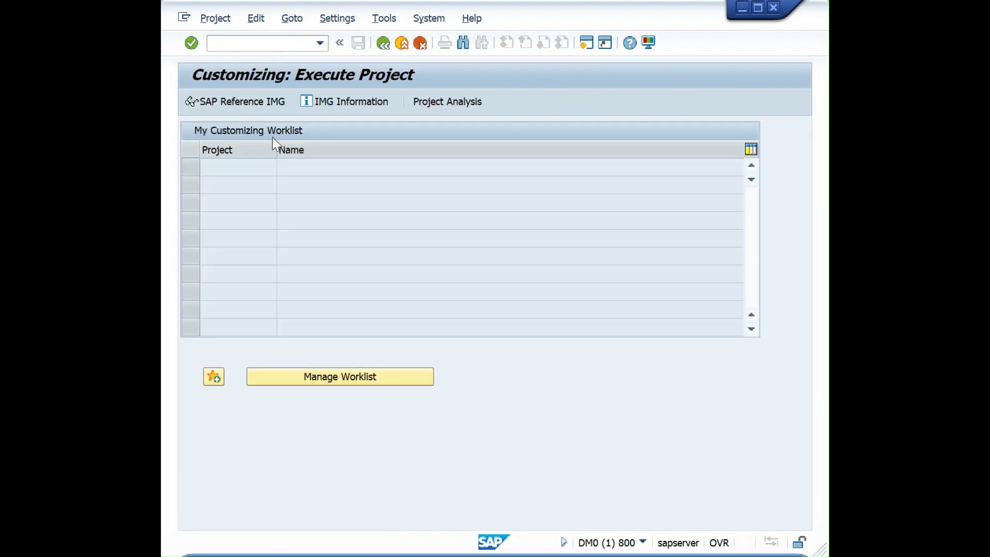
{"action": "left_click", "coordinate": [267, 100]}
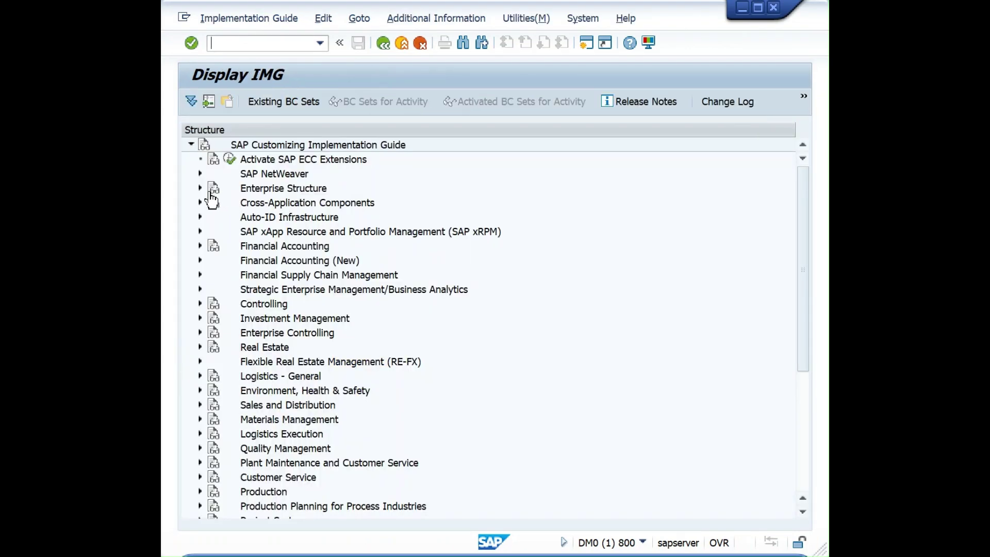
View Edit, Copy, Delete, Check Company Code under Enterprise Structure, Definition, Financial Accounting, and return to SAP Easy Access
{"action": "left_click", "coordinate": [200, 188]}
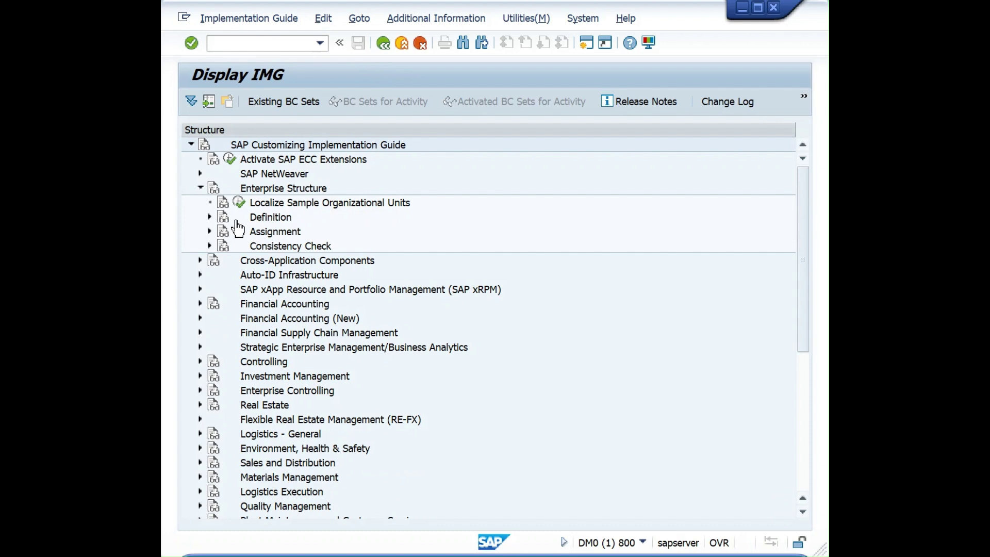
{"action": "left_click", "coordinate": [209, 217]}
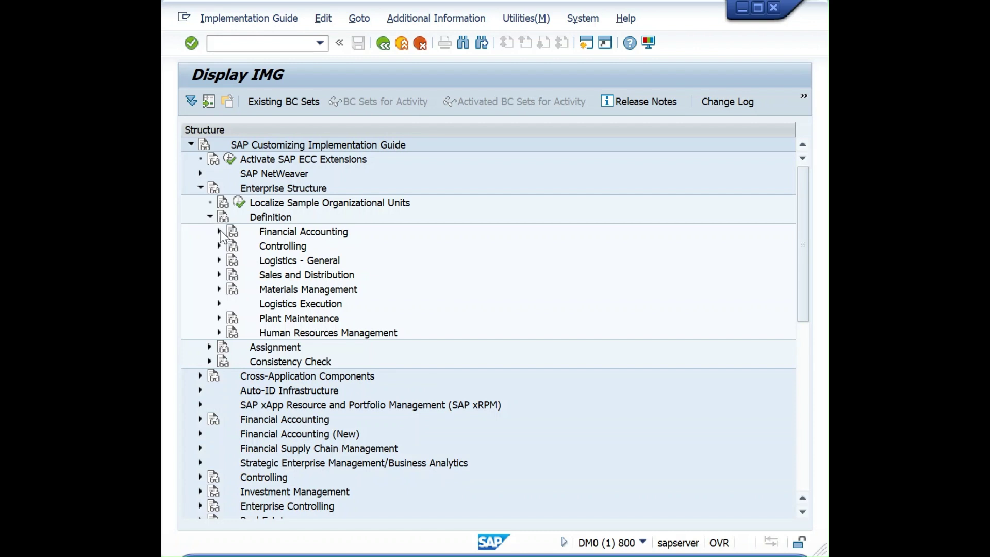
{"action": "left_click", "coordinate": [219, 231]}
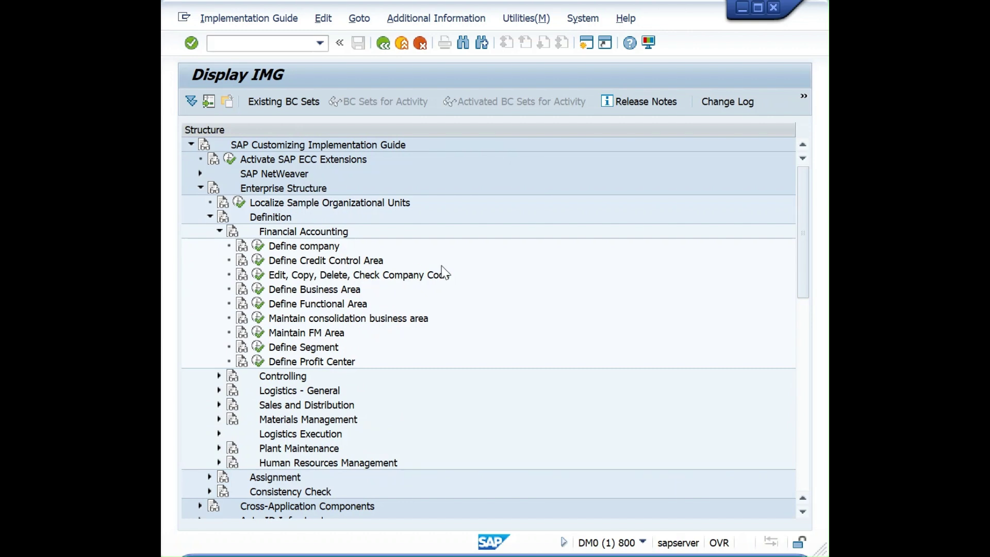
{"action": "left_click", "coordinate": [260, 275]}
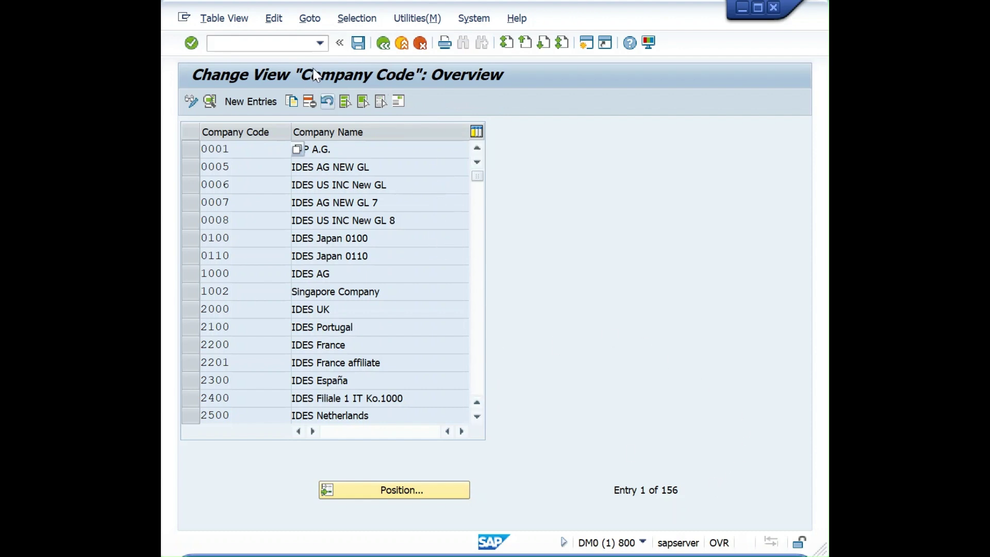
{"action": "left_click", "coordinate": [406, 47]}
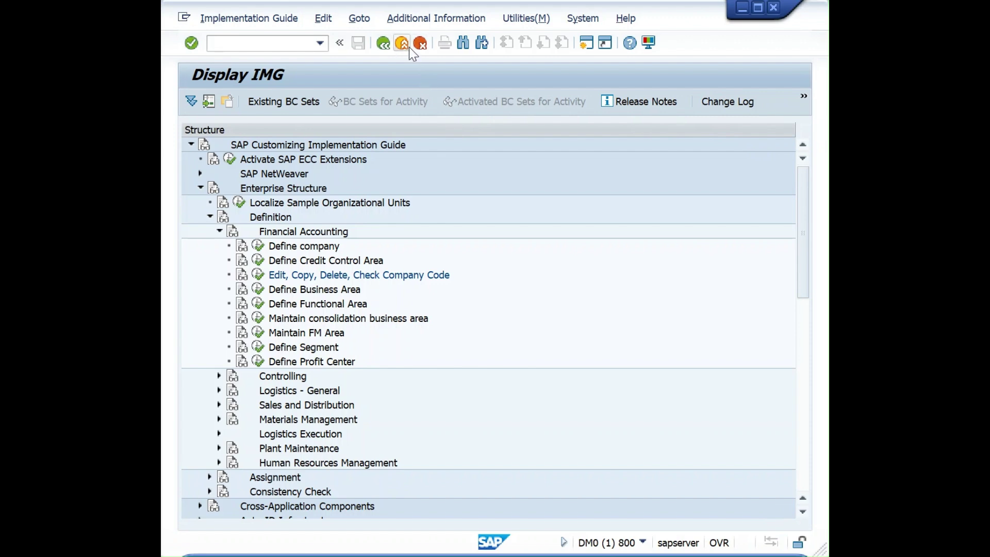
{"action": "left_click", "coordinate": [407, 46]}
{"action": "left_click", "coordinate": [407, 46]}
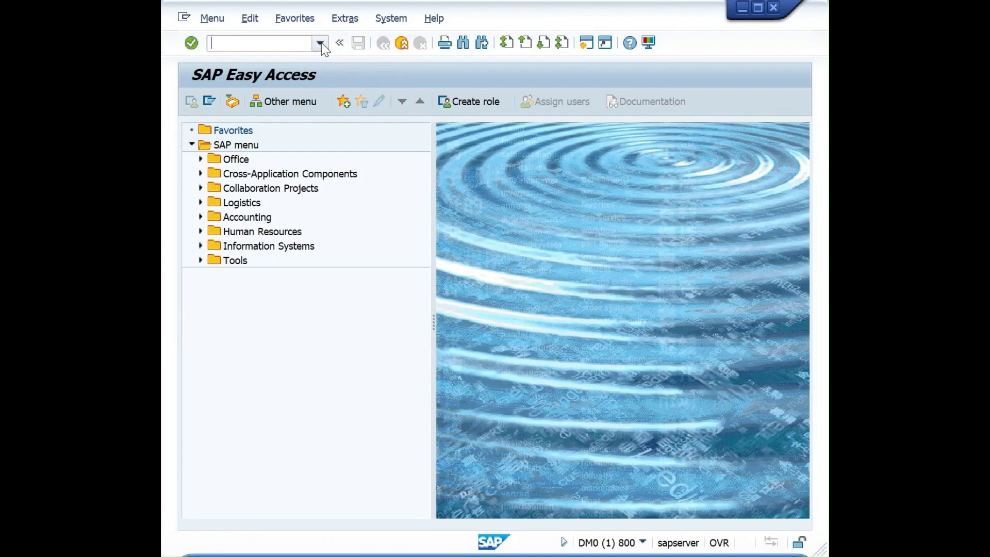
Run transaction OX02 and start a new company code entry
{"action": "type", "text": "OX02"}
{"action": "key", "text": "Return"}
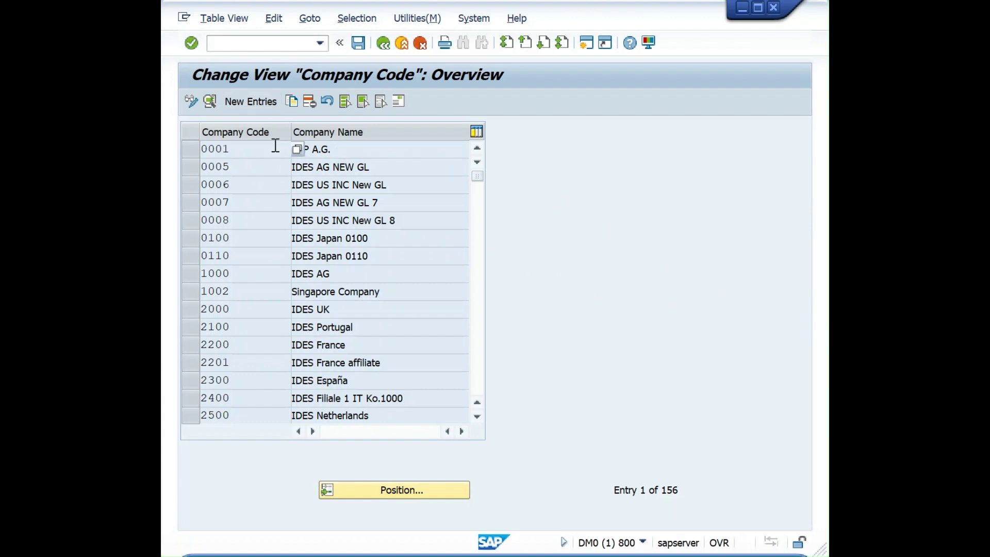
{"action": "left_click", "coordinate": [248, 105]}
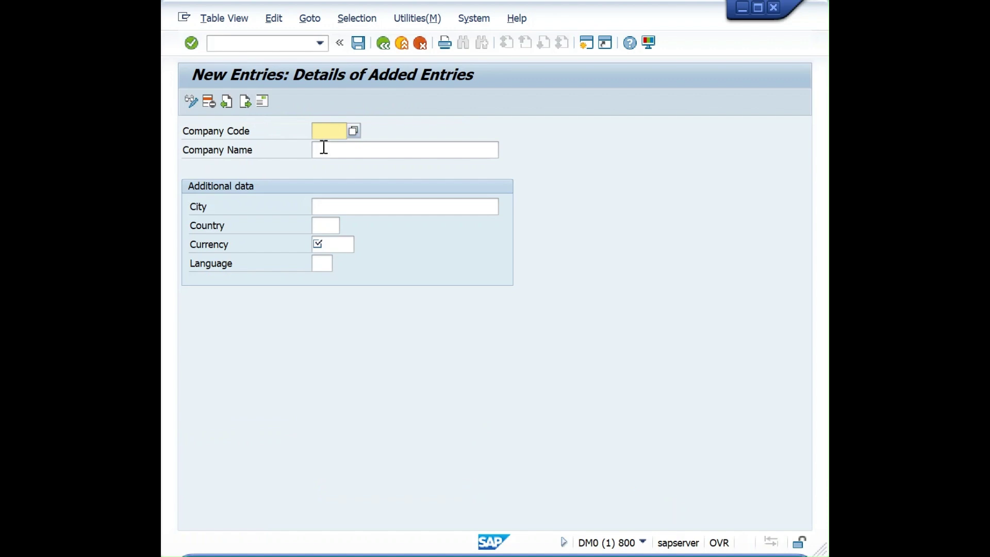
Enter TMCL as the company code of the new entry
{"action": "type", "text": "TATA"}
{"action": "key", "text": "BackSpace"}
{"action": "type", "text": "A"}
{"action": "key", "text": "BackSpace"}
{"action": "key", "text": "BackSpace"}
{"action": "type", "text": "TCL"}
{"action": "left_click", "coordinate": [335, 150]}
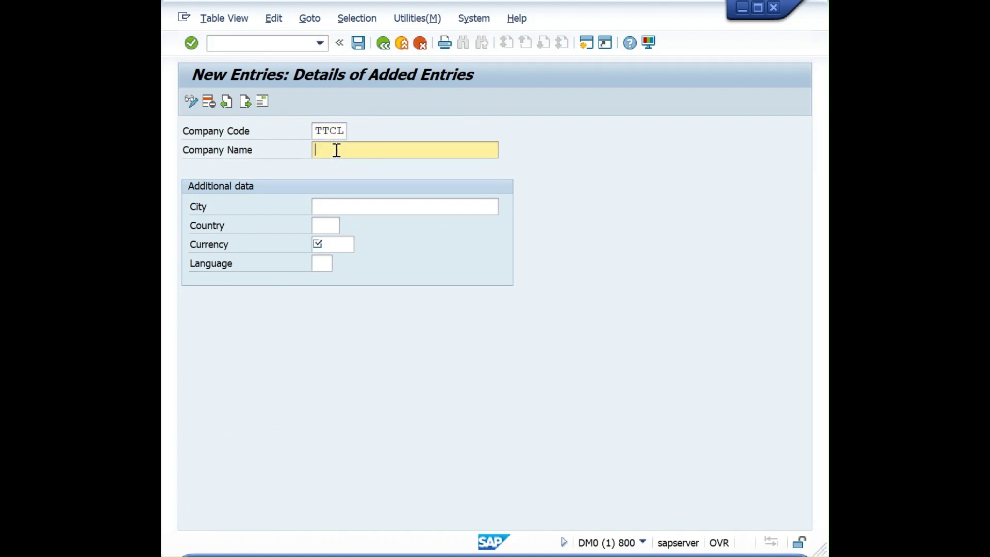
{"action": "left_click", "coordinate": [336, 130]}
{"action": "left_click", "coordinate": [323, 130]}
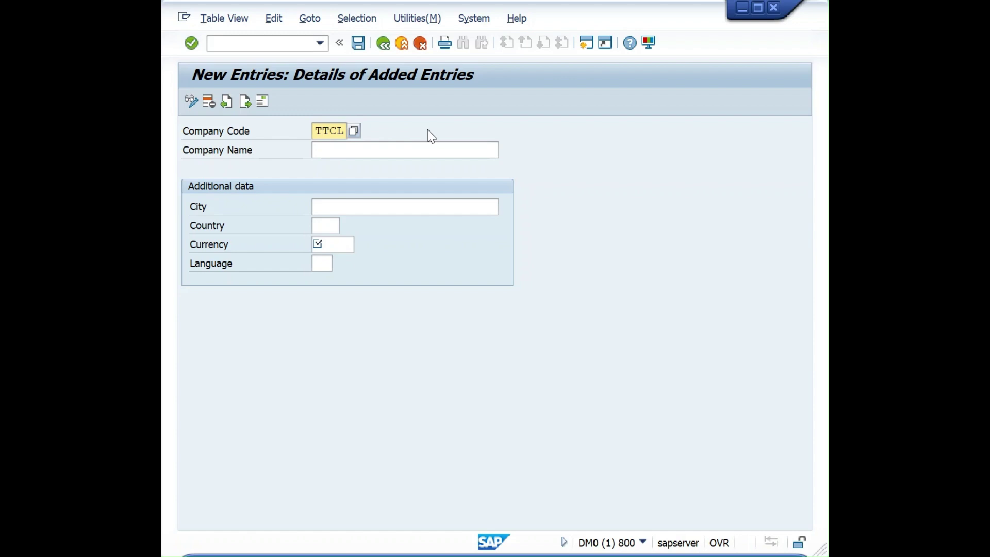
{"action": "key", "text": "Delete"}
{"action": "type", "text": "MCL"}
{"action": "key", "text": "Tab"}
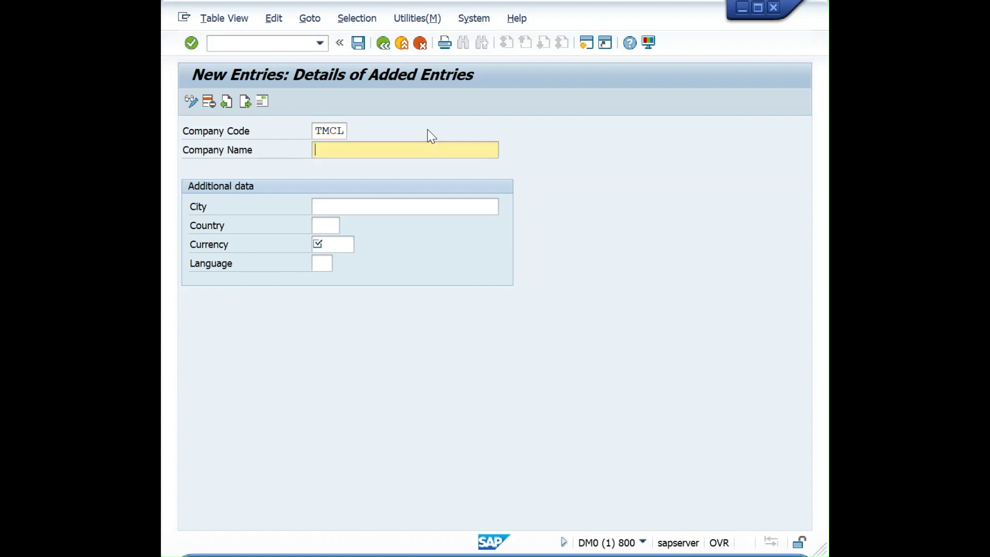
Enter TATA MOTORS COMPANY LTD as the company name
{"action": "type", "text": "TATA MOTOE"}
{"action": "type", "text": "S"}
{"action": "key", "text": "BackSpace"}
{"action": "key", "text": "BackSpace"}
{"action": "key", "text": "BackSpace"}
{"action": "type", "text": "RS COM"}
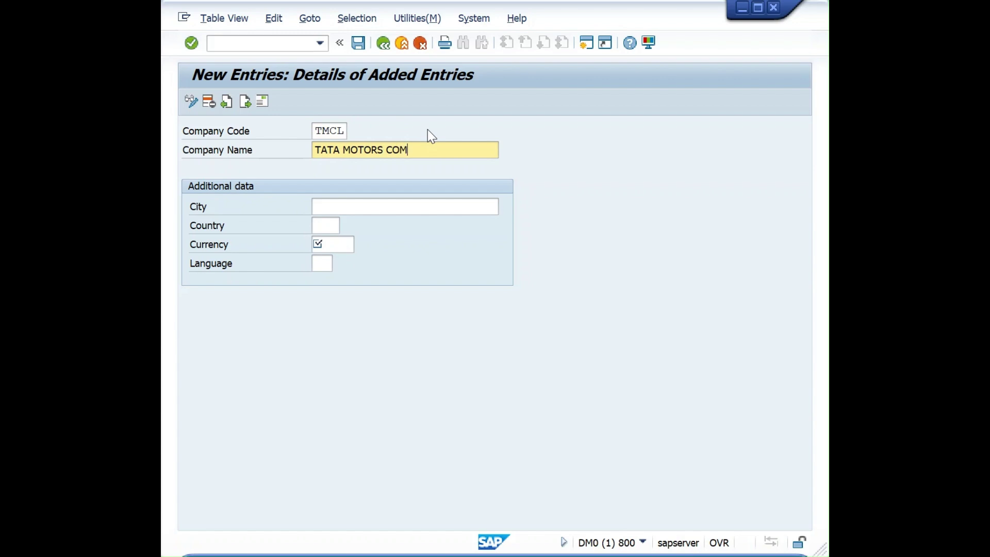
{"action": "type", "text": "PANY LIMIT"}
{"action": "key", "text": "Tab"}
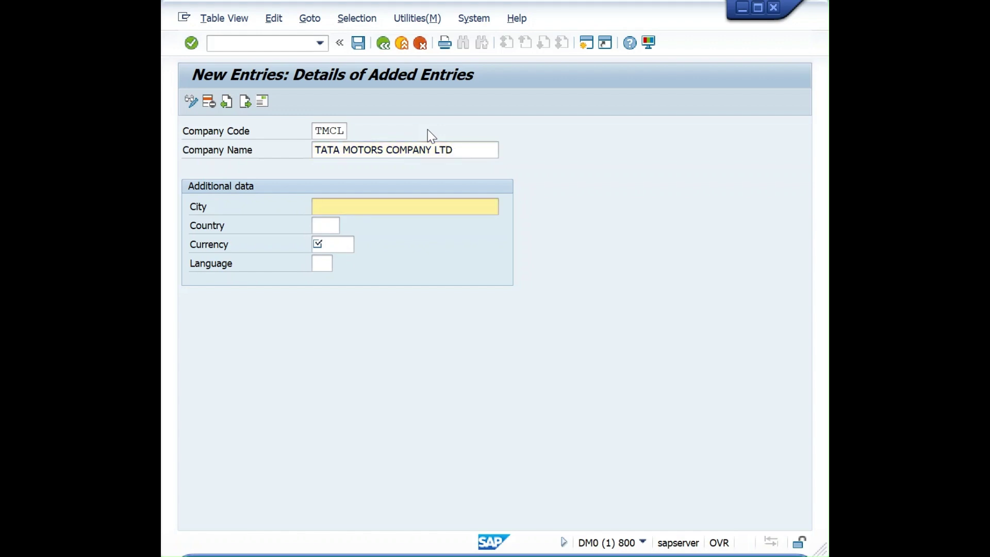
Set the city to MUMBAI and the country to IN in the additional data
{"action": "type", "text": "MUL"}
{"action": "key", "text": "BackSpace"}
{"action": "type", "text": "MBAI"}
{"action": "key", "text": "Tab"}
{"action": "type", "text": "IN"}
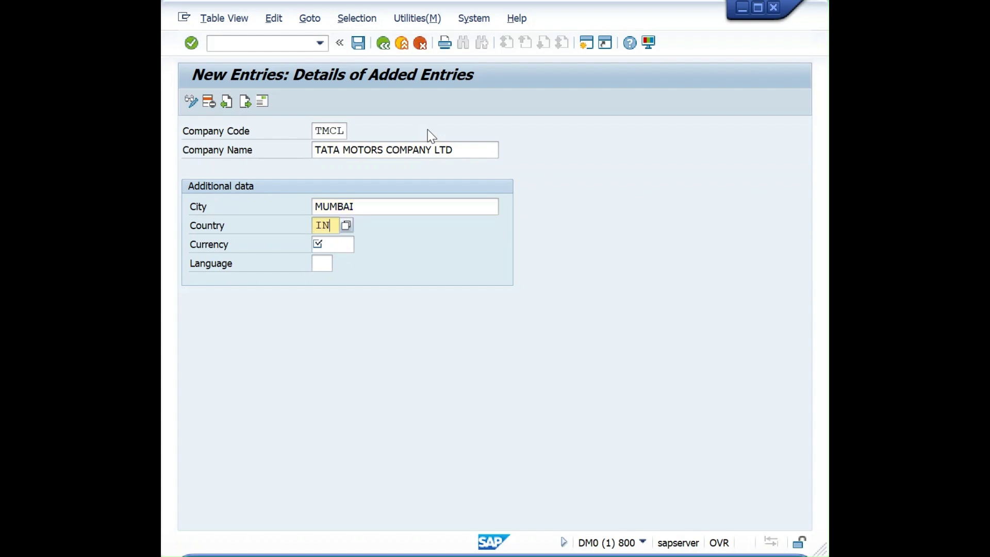
Set the currency to INR and the language to EN, and save the company code entry
{"action": "key", "text": "Tab"}
{"action": "type", "text": "INR"}
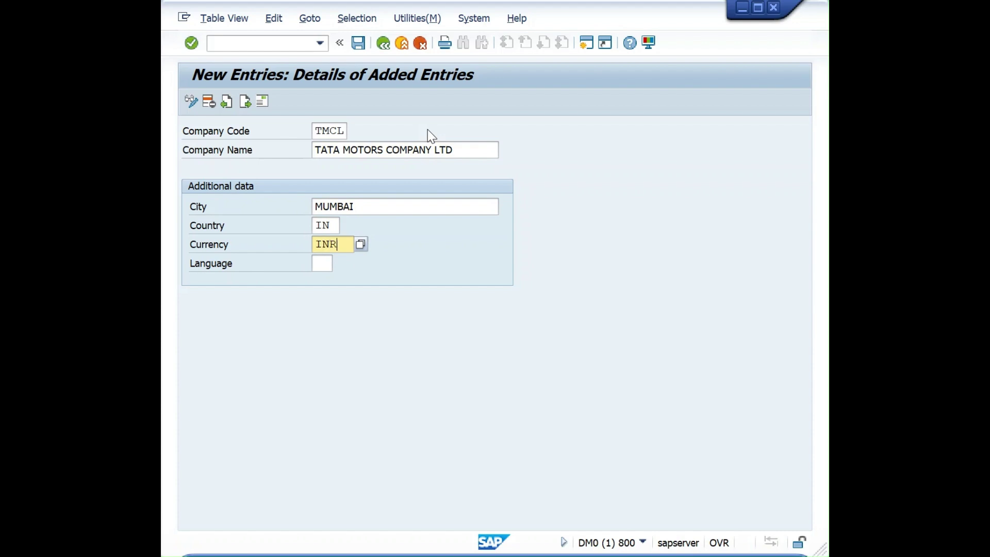
{"action": "key", "text": "Tab"}
{"action": "type", "text": "E"}
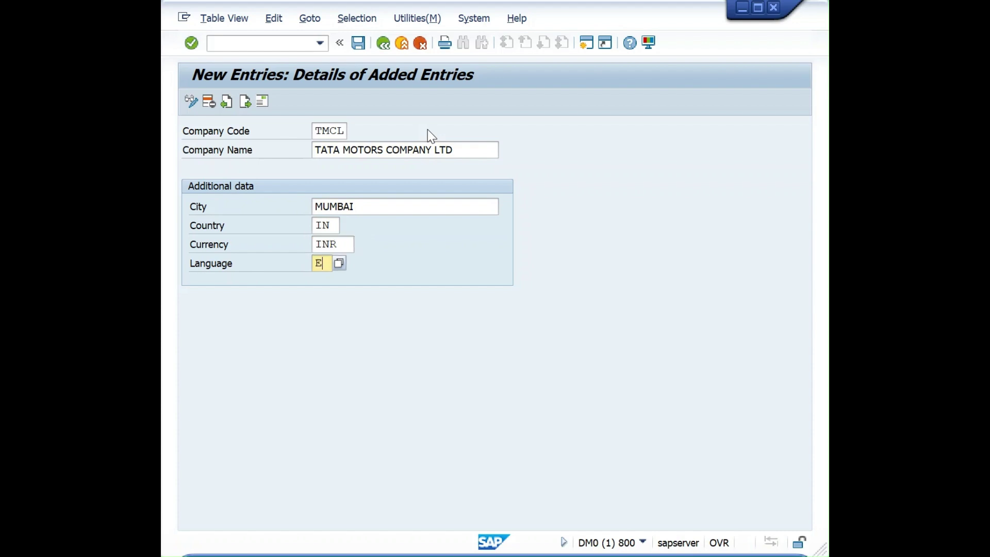
{"action": "key", "text": "Return"}
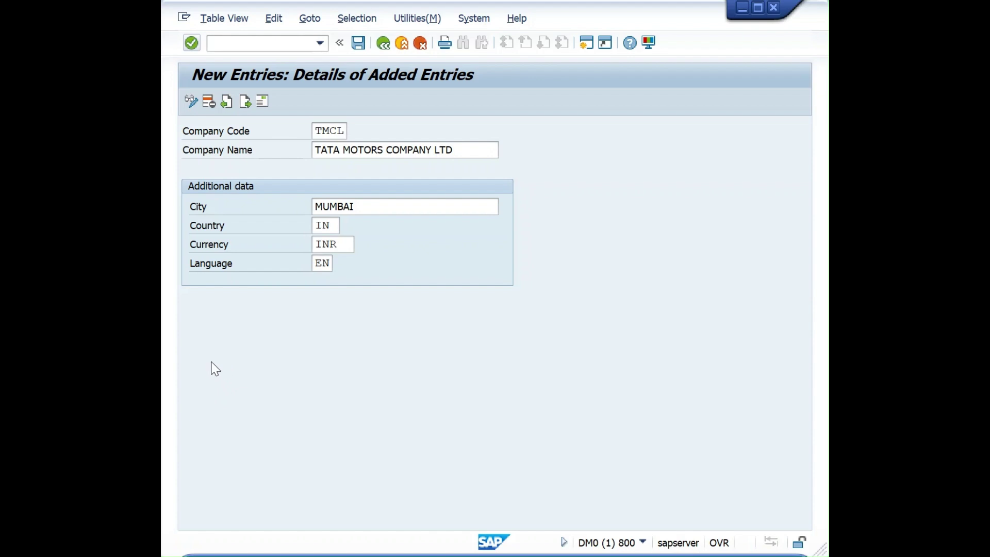
{"action": "left_click", "coordinate": [357, 47]}
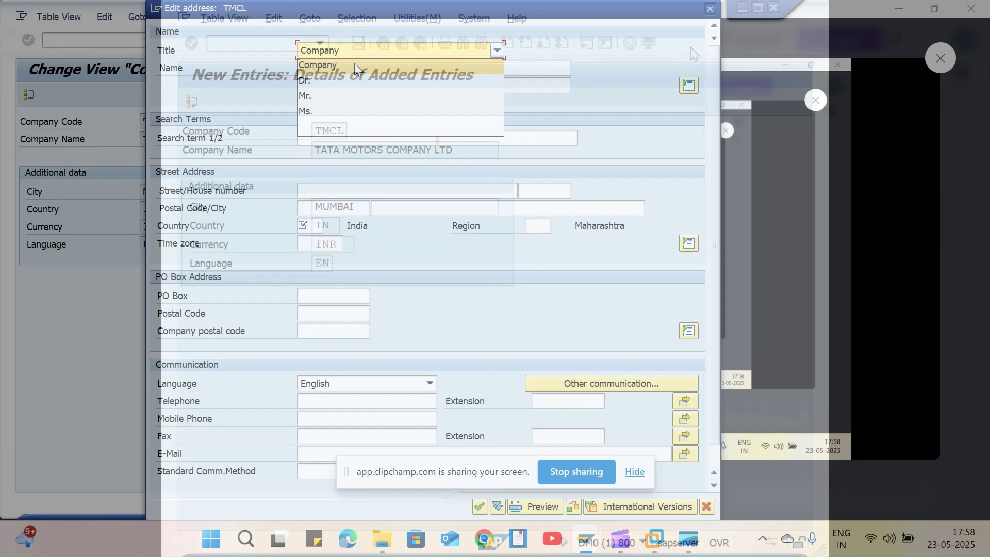
Set the address title of TMCL to Company and its name to TATA MOTORS COMPANY LTD
{"action": "left_click", "coordinate": [355, 65]}
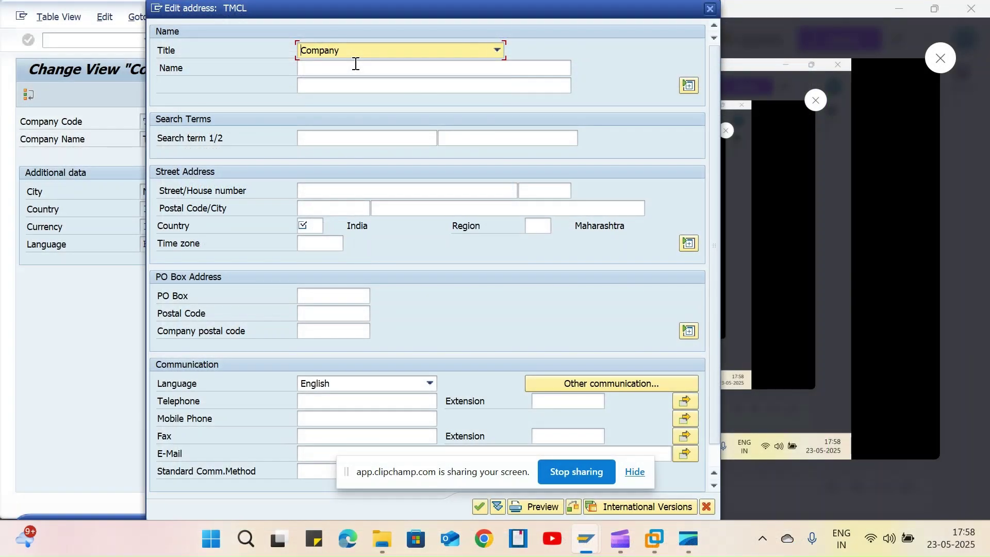
{"action": "left_click", "coordinate": [354, 67]}
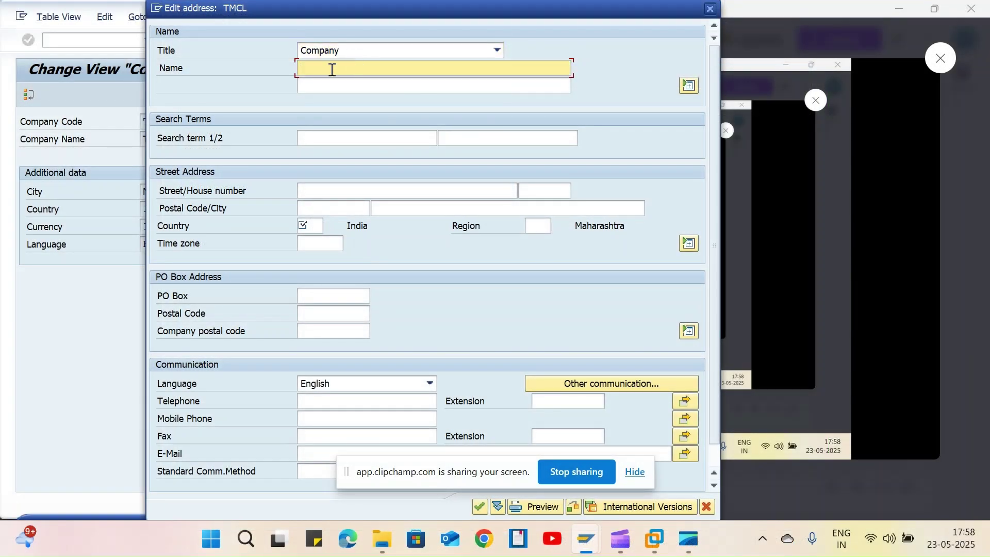
{"action": "type", "text": "TAMA"}
{"action": "key", "text": "BackSpace"}
{"action": "key", "text": "BackSpace"}
{"action": "left_click", "coordinate": [343, 83]}
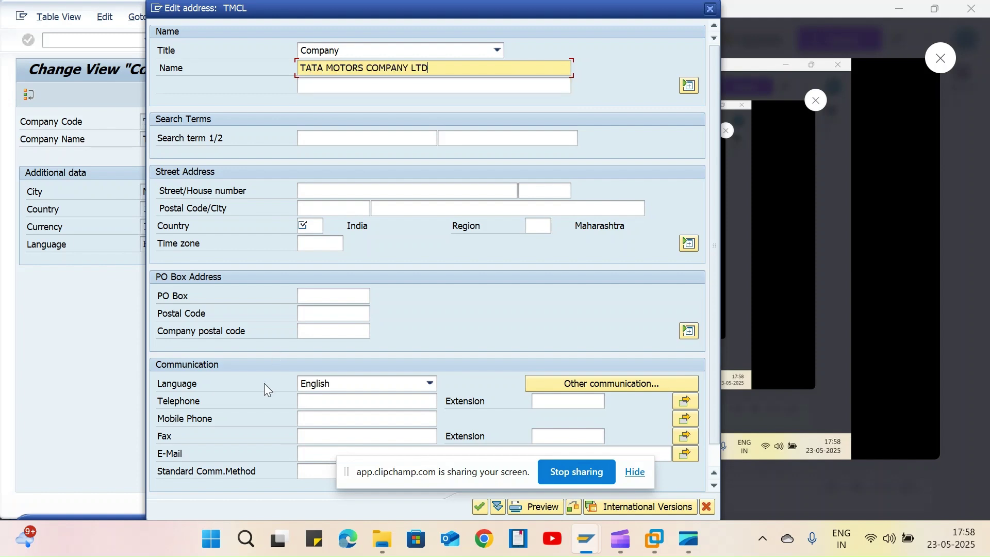
Set the country to IN and the region to 13 (Maharashtra) in TMCL's street address
{"action": "left_click", "coordinate": [325, 227]}
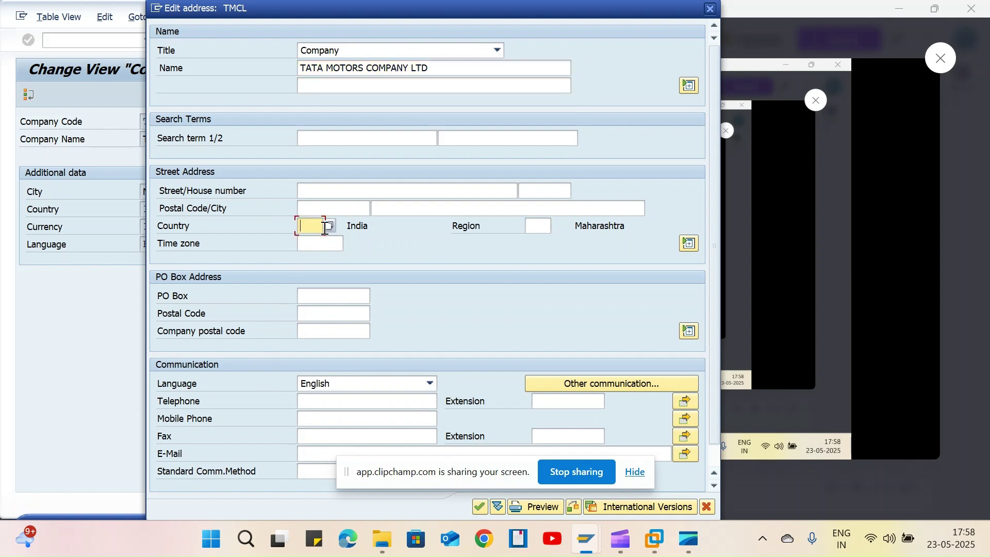
{"action": "type", "text": "IN"}
{"action": "key", "text": "Tab"}
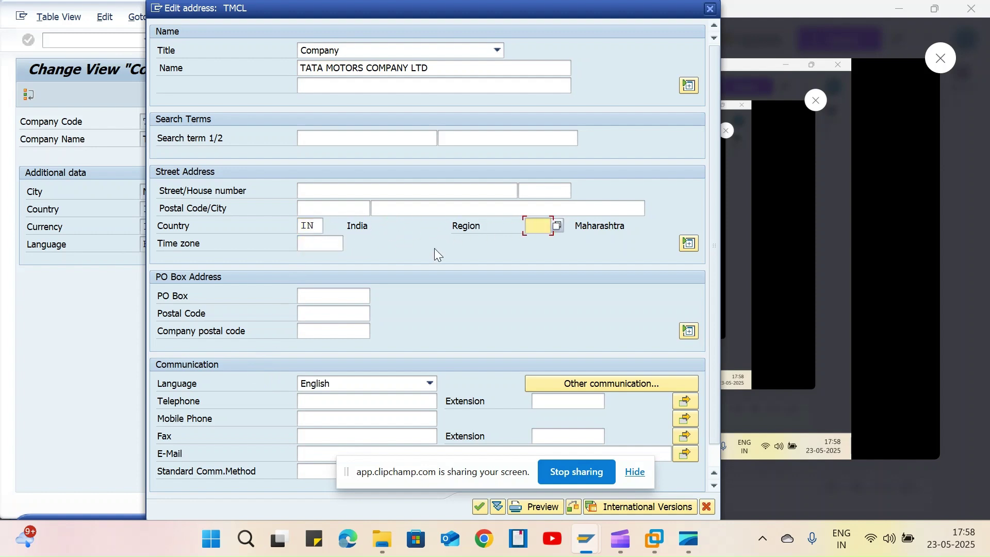
{"action": "left_click", "coordinate": [556, 225]}
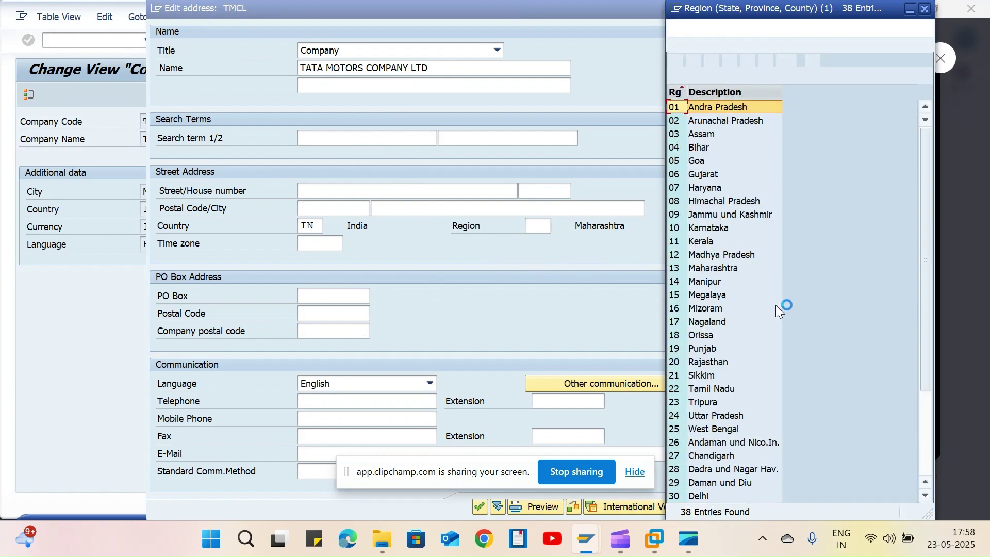
{"action": "double_click", "coordinate": [692, 269]}
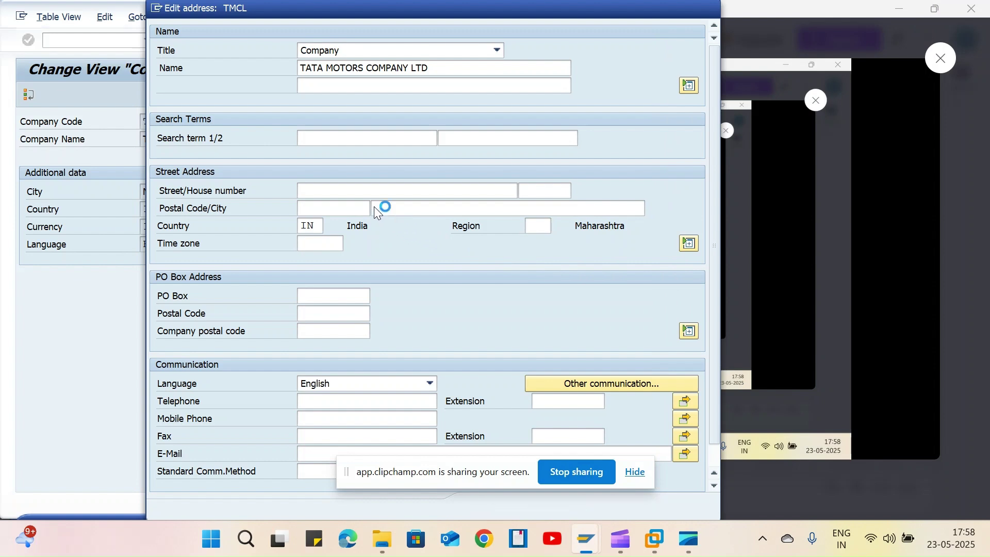
Leave the street fields empty and confirm the address data of TMCL
{"action": "left_click", "coordinate": [348, 190]}
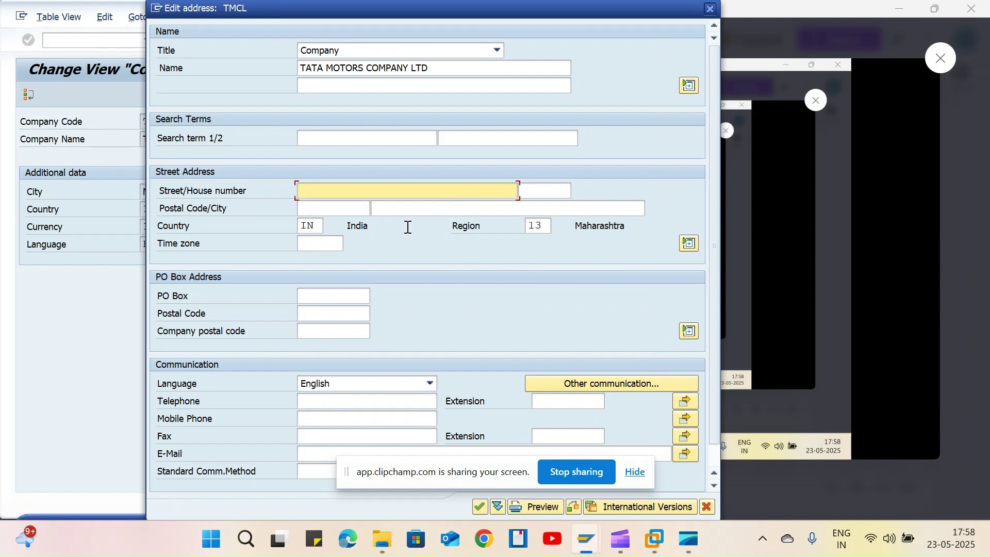
{"action": "scroll", "coordinate": [461, 267], "scroll_direction": "down", "scroll_amount": 1}
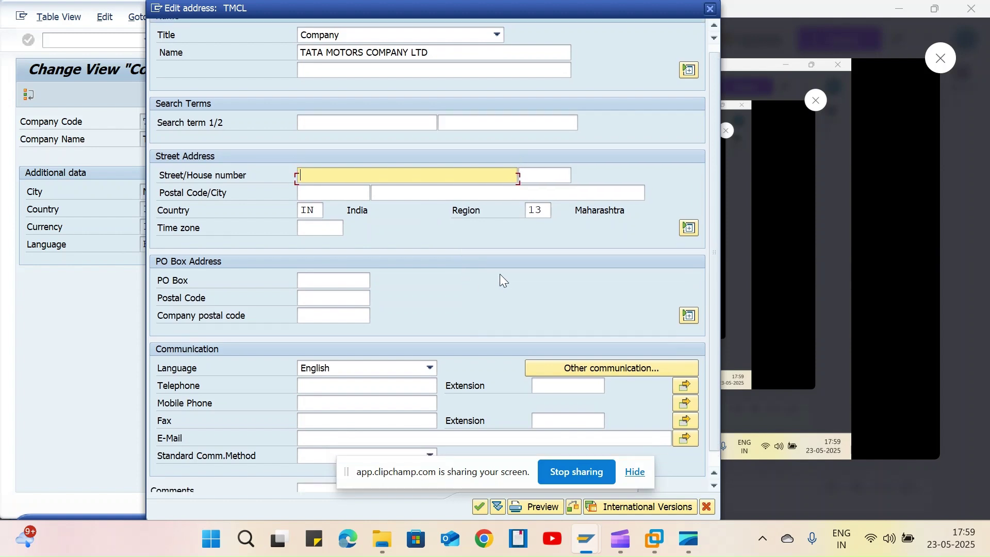
{"action": "scroll", "coordinate": [498, 273], "scroll_direction": "up", "scroll_amount": 1}
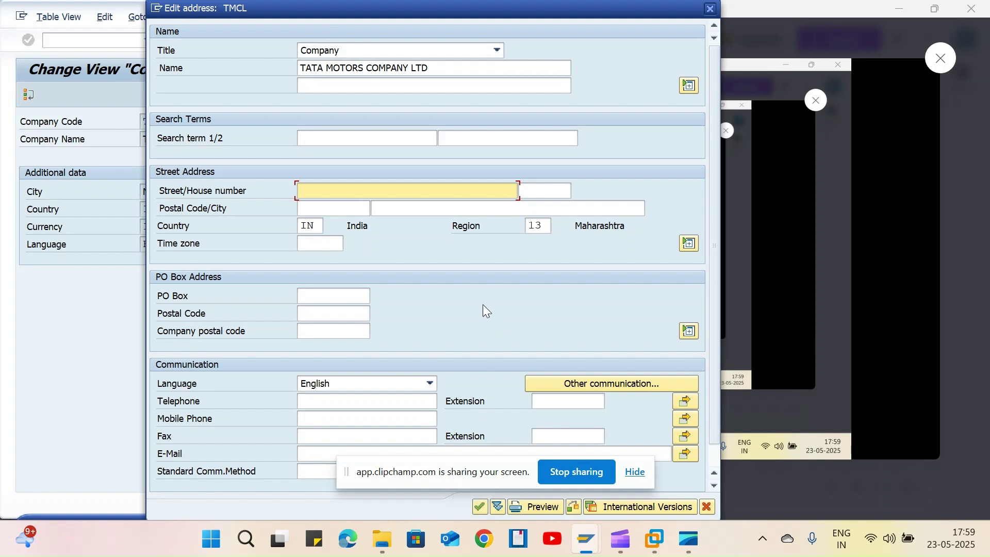
{"action": "left_click", "coordinate": [480, 509]}
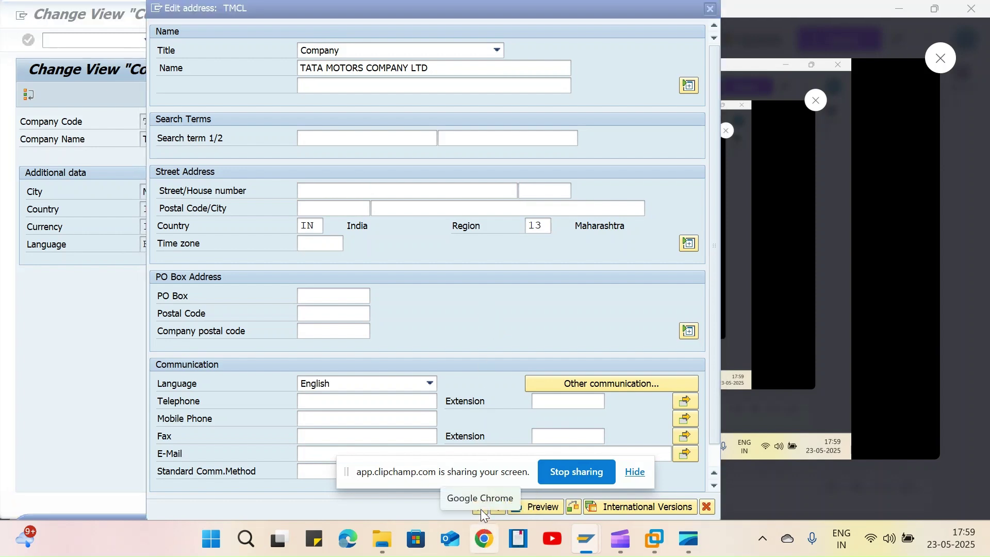
{"action": "left_click_drag", "start_coordinate": [346, 471], "coordinate": [818, 401]}
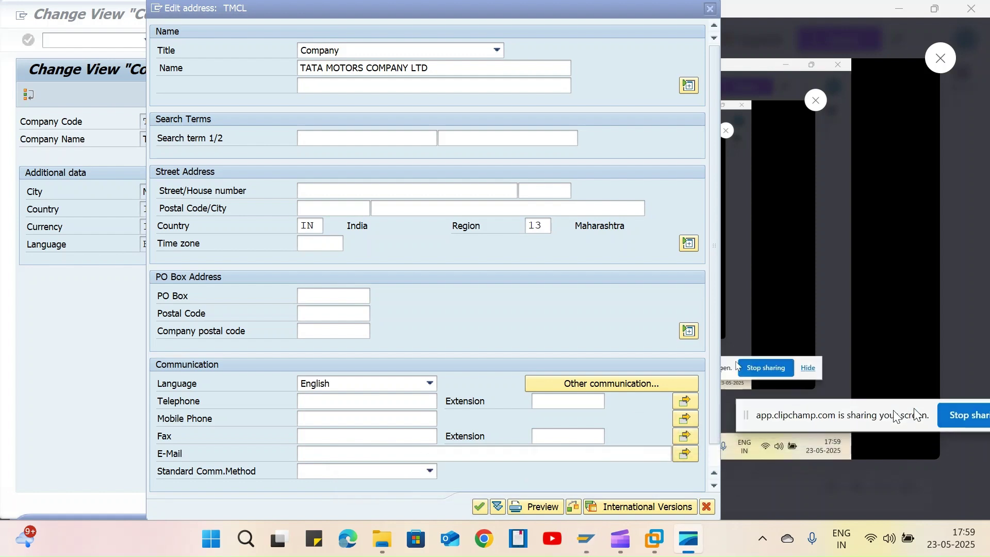
{"action": "left_click", "coordinate": [478, 508]}
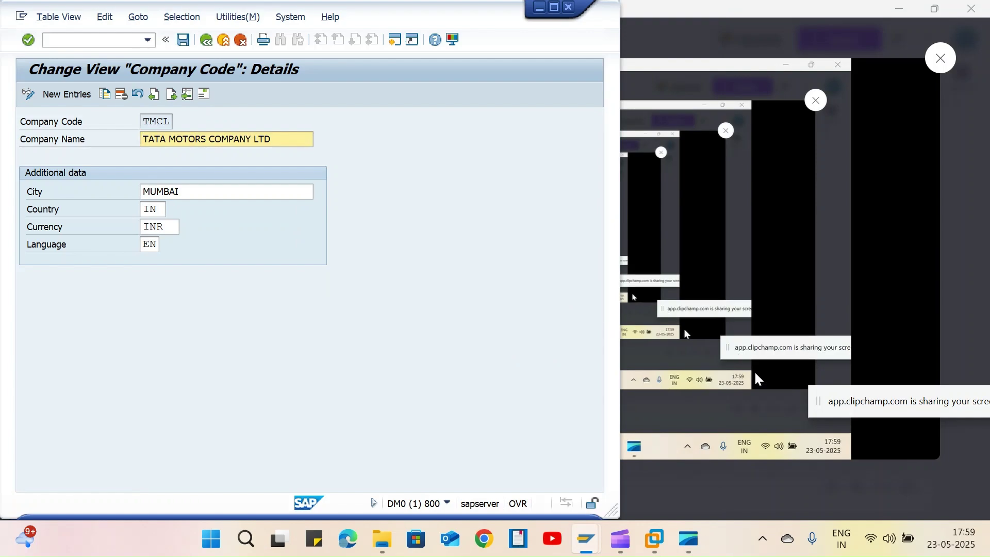
Switch to the Word document on defining a company code and review its step-by-step process and the details to update
{"action": "left_click", "coordinate": [752, 368]}
{"action": "key", "text": "alt+Tab"}
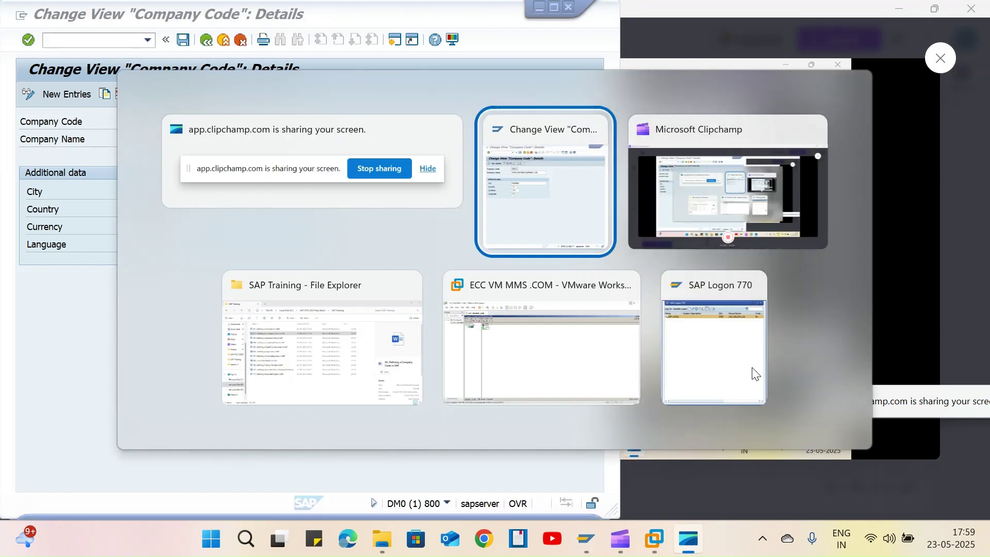
{"action": "key", "text": "alt+Tab"}
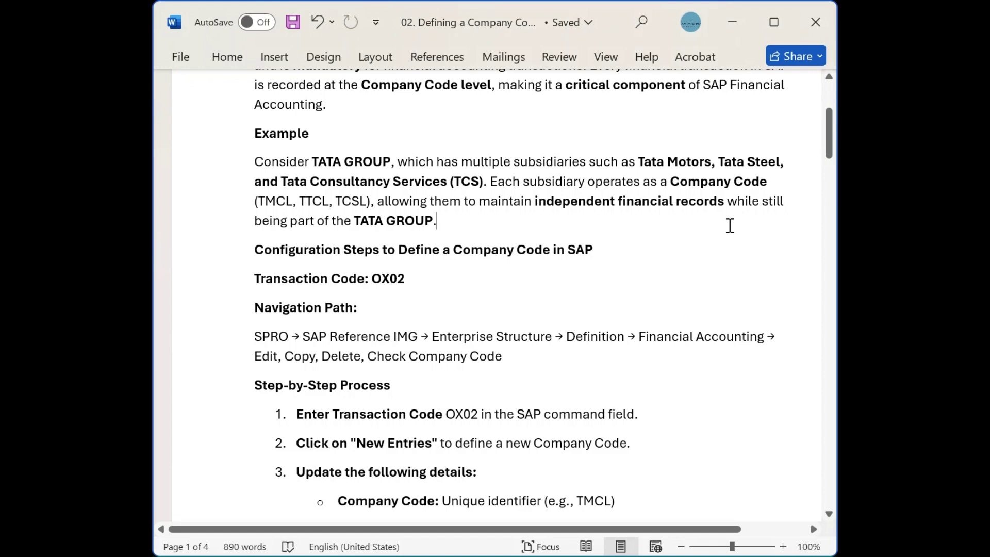
{"action": "left_click", "coordinate": [643, 225]}
{"action": "left_click", "coordinate": [592, 308]}
{"action": "scroll", "coordinate": [592, 308], "scroll_direction": "down", "scroll_amount": 3}
{"action": "scroll", "coordinate": [533, 310], "scroll_direction": "down", "scroll_amount": 3}
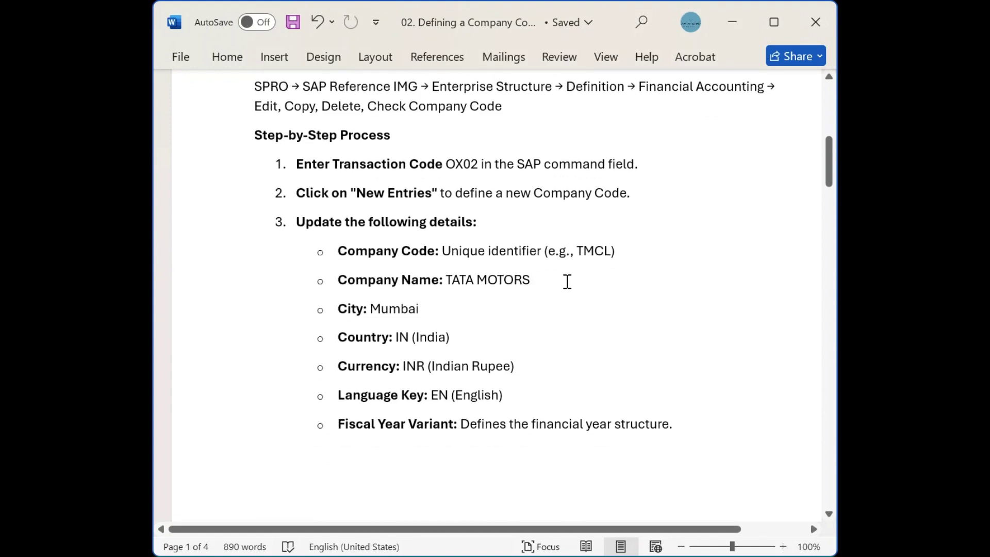
{"action": "left_click", "coordinate": [534, 292]}
{"action": "scroll", "coordinate": [542, 315], "scroll_direction": "down", "scroll_amount": 9}
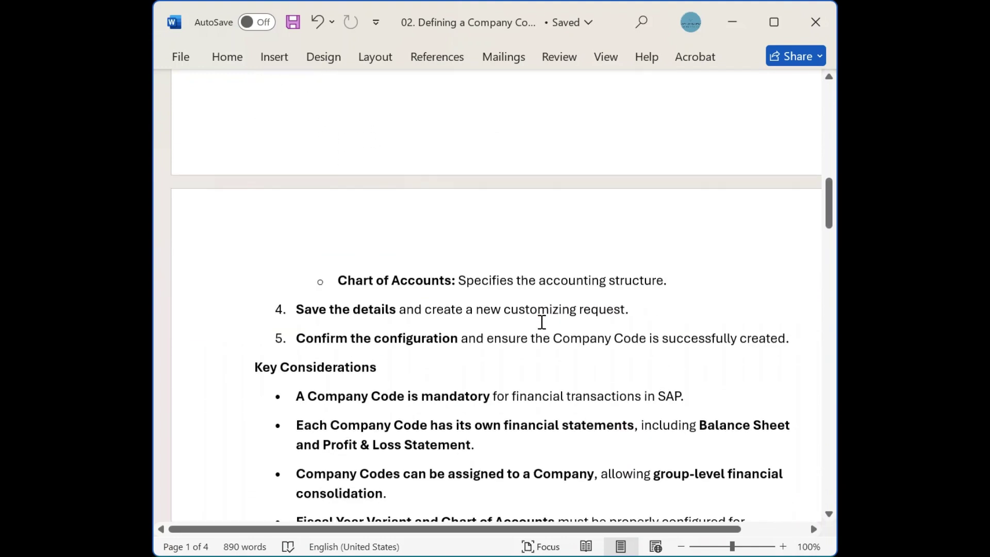
Read the Key Considerations section on company codes, financial statements and group-level consolidation
{"action": "scroll", "coordinate": [541, 322], "scroll_direction": "down", "scroll_amount": 4}
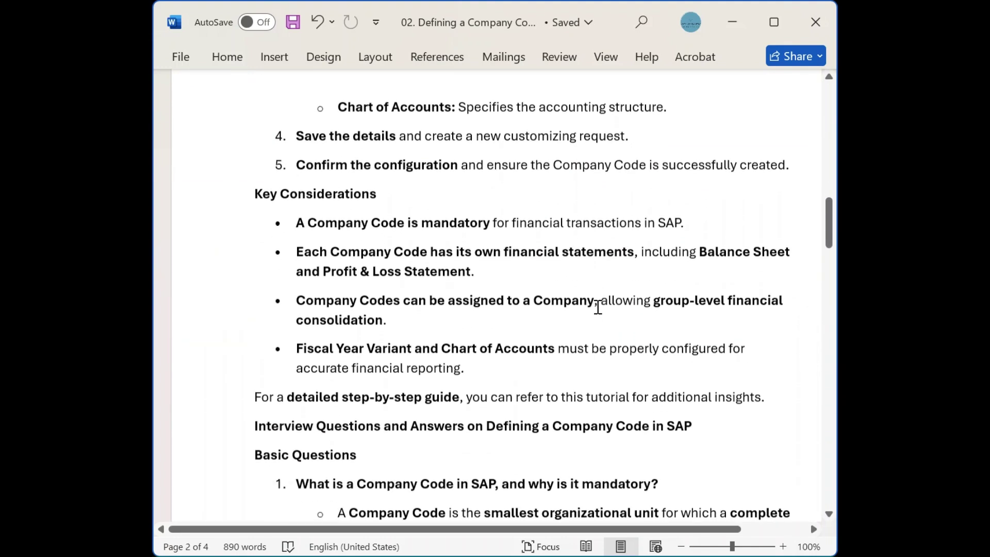
{"action": "scroll", "coordinate": [597, 307], "scroll_direction": "down", "scroll_amount": 4}
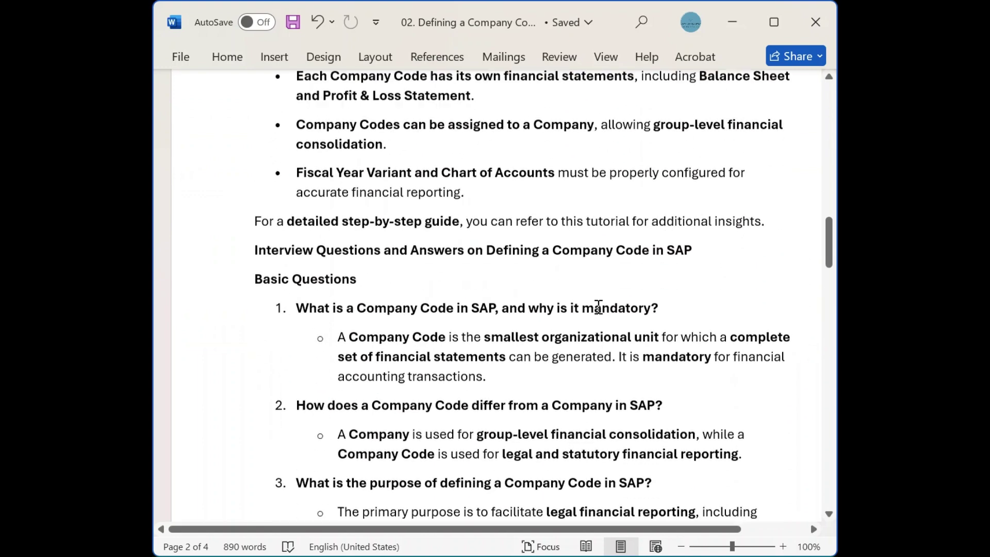
{"action": "scroll", "coordinate": [597, 308], "scroll_direction": "up", "scroll_amount": 2}
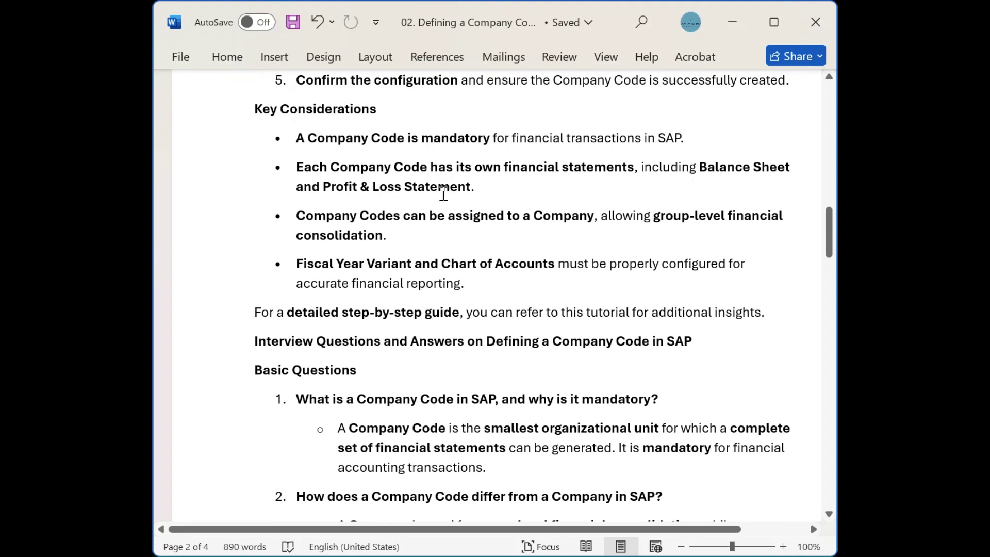
{"action": "left_click", "coordinate": [480, 186]}
{"action": "left_click_drag", "start_coordinate": [308, 140], "coordinate": [521, 165]}
{"action": "left_click", "coordinate": [520, 166]}
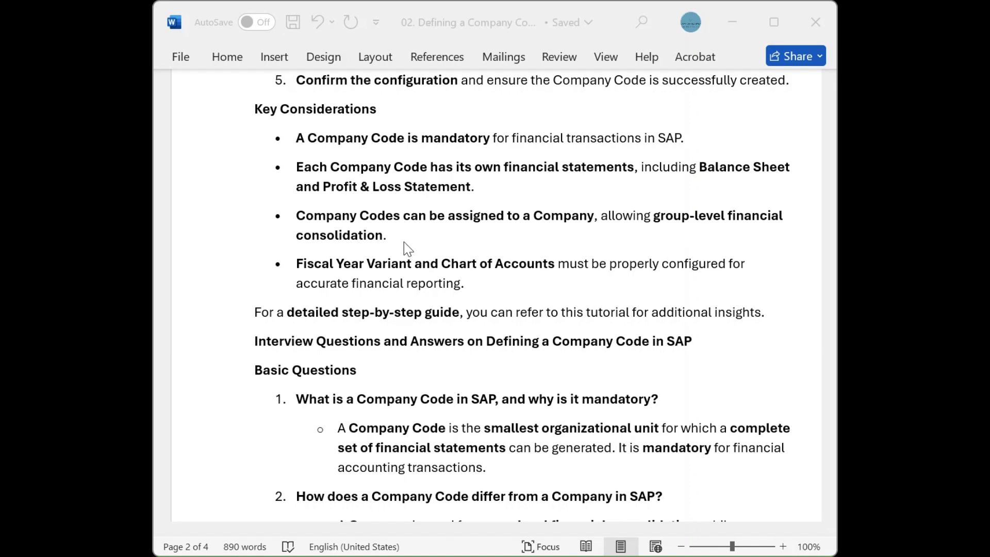
{"action": "key", "text": "alt+Tab"}
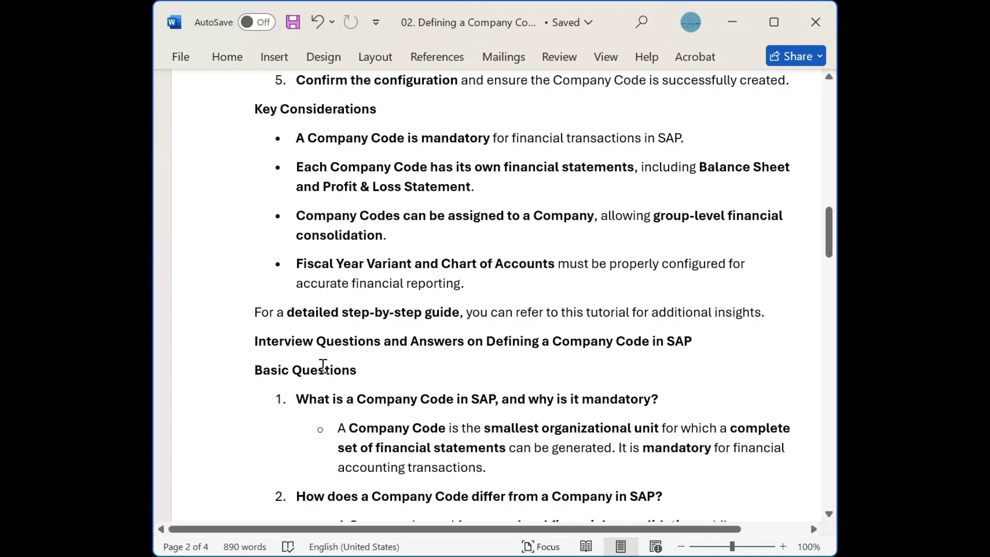
Read interview questions 1 to 4 and their answers under Basic Questions
{"action": "scroll", "coordinate": [367, 328], "scroll_direction": "down", "scroll_amount": 3}
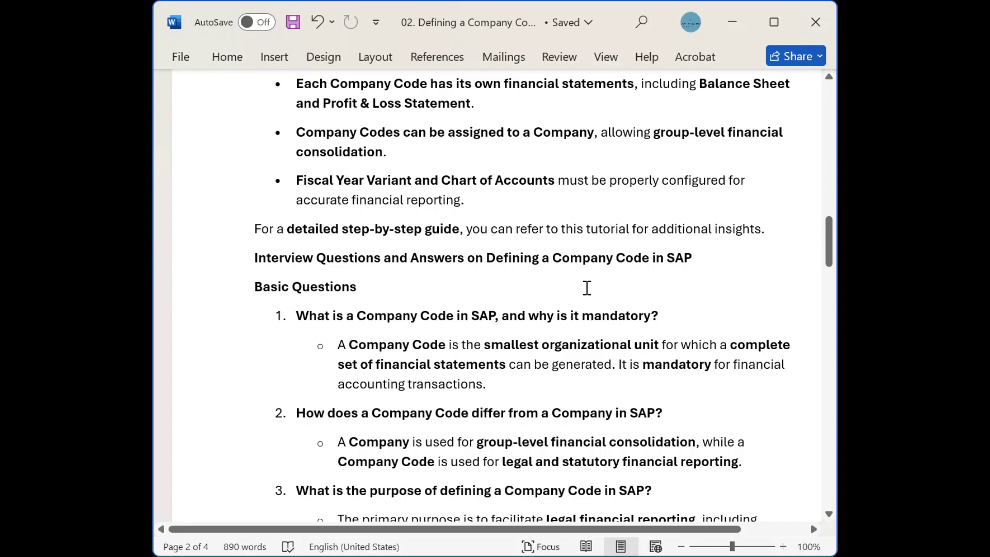
{"action": "scroll", "coordinate": [587, 288], "scroll_direction": "down", "scroll_amount": 3}
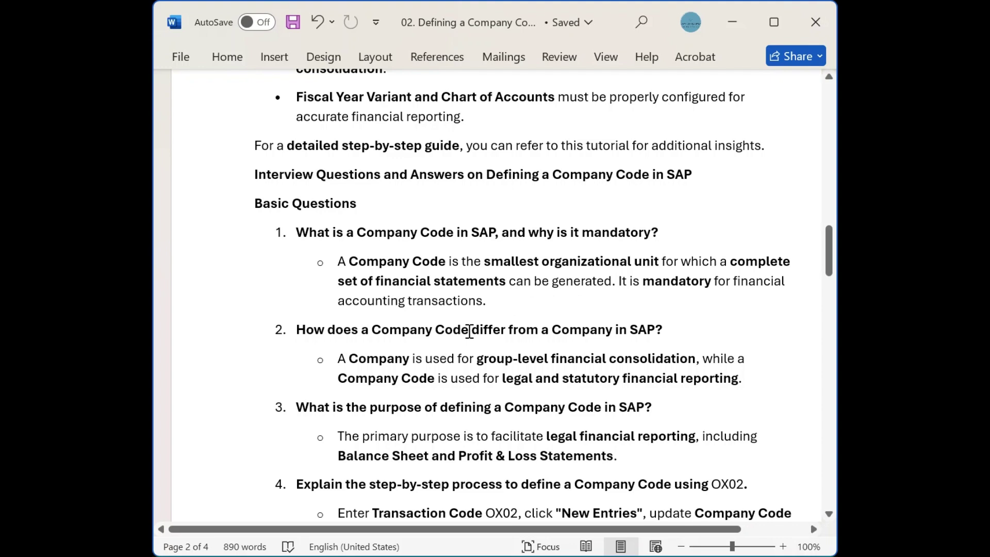
{"action": "scroll", "coordinate": [469, 331], "scroll_direction": "down", "scroll_amount": 1}
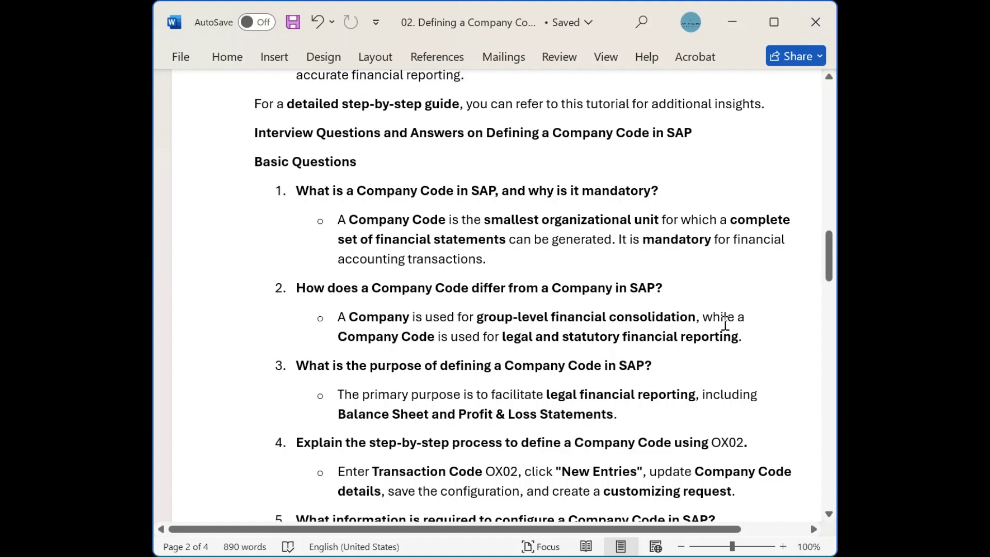
{"action": "scroll", "coordinate": [725, 324], "scroll_direction": "down", "scroll_amount": 3}
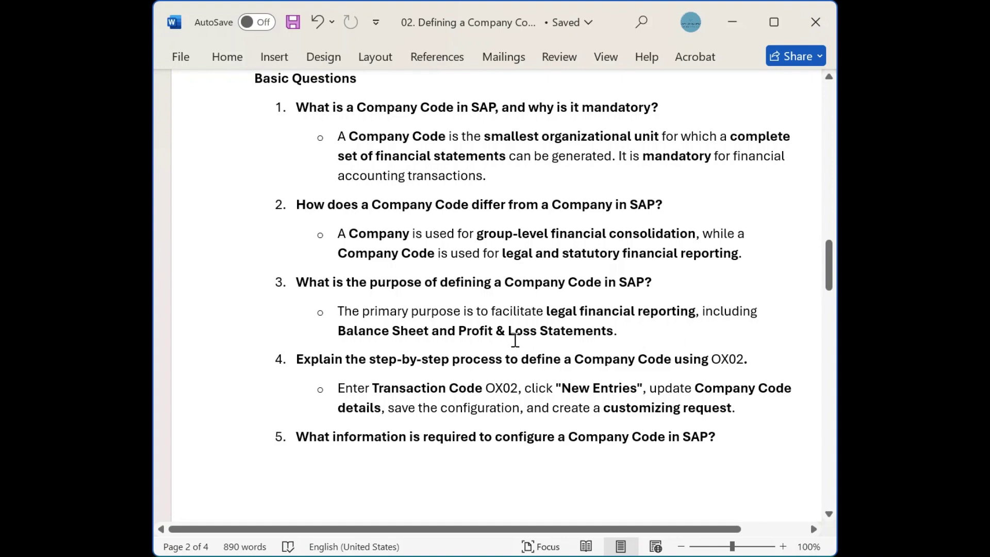
{"action": "left_click", "coordinate": [602, 332]}
{"action": "left_click", "coordinate": [620, 316]}
{"action": "scroll", "coordinate": [634, 329], "scroll_direction": "down", "scroll_amount": 1}
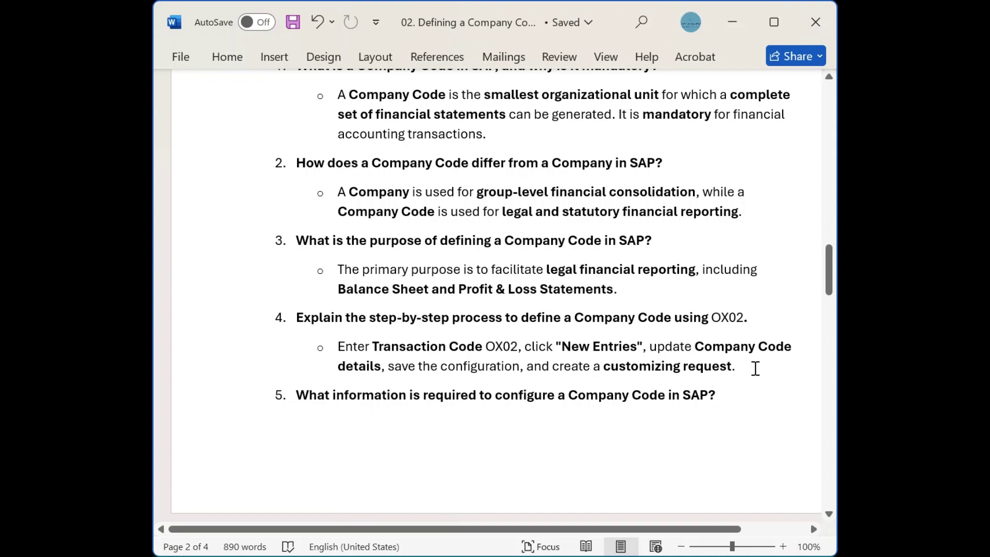
Examine question 5 on the information required to configure a company code, highlighting Company Name, Address, Currency in its answer
{"action": "scroll", "coordinate": [755, 368], "scroll_direction": "down", "scroll_amount": 3}
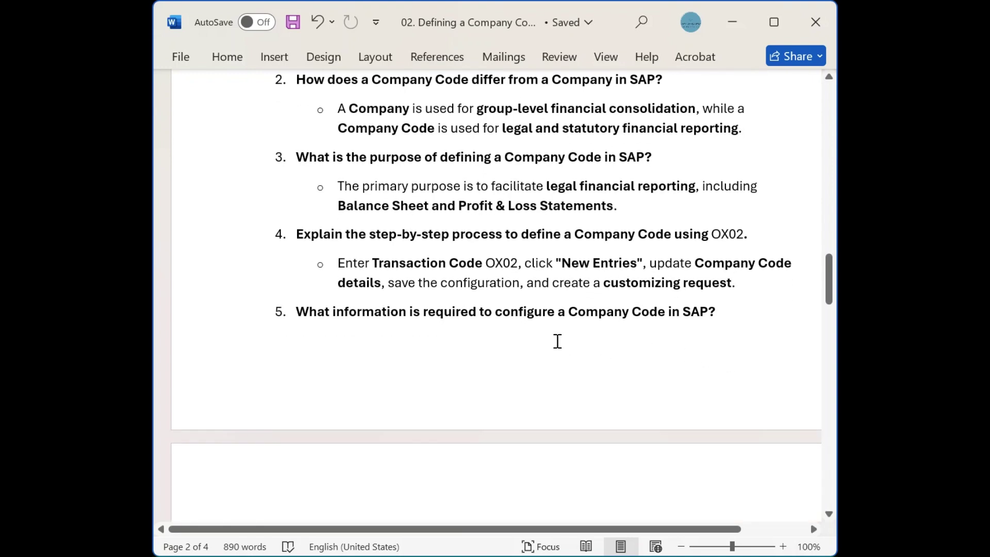
{"action": "scroll", "coordinate": [698, 312], "scroll_direction": "down", "scroll_amount": 3}
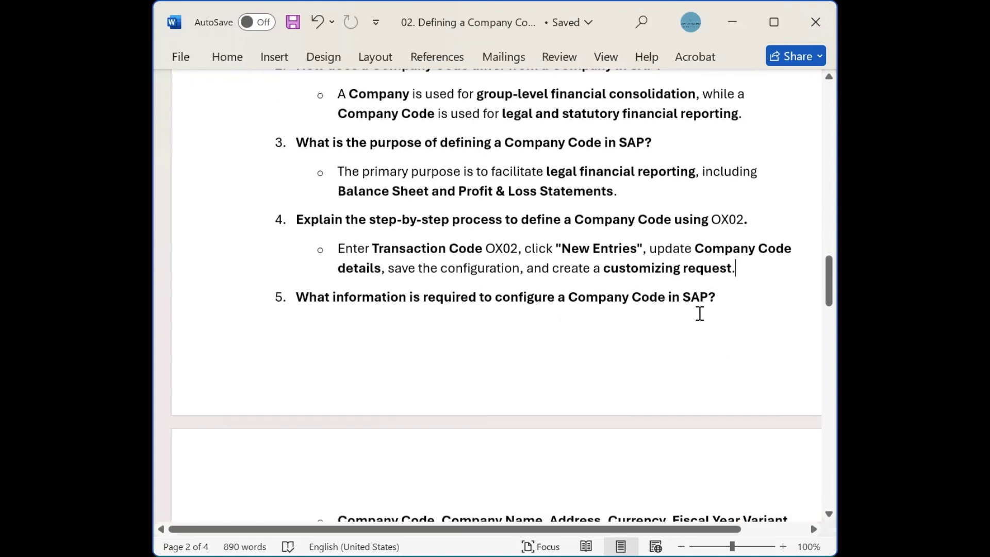
{"action": "scroll", "coordinate": [698, 311], "scroll_direction": "down", "scroll_amount": 3}
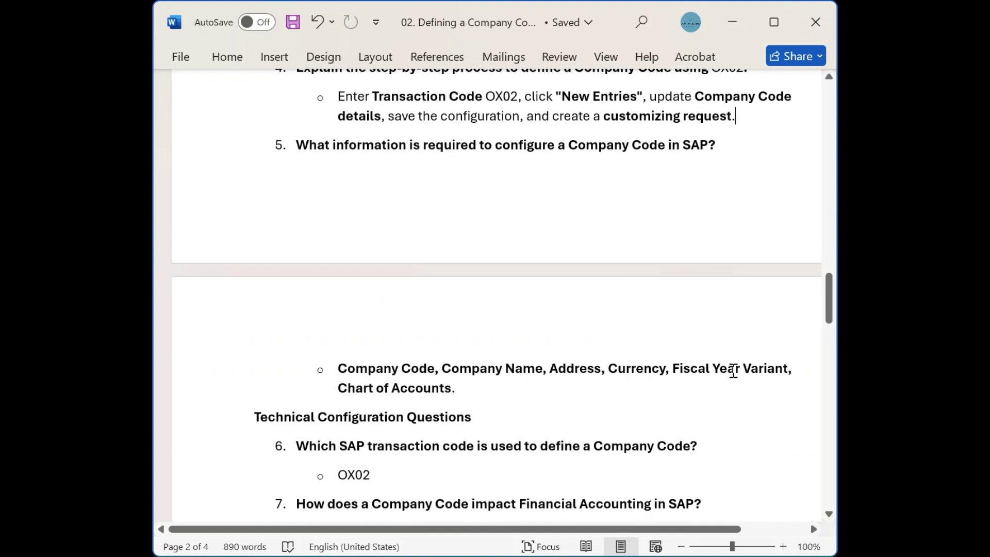
{"action": "left_click", "coordinate": [493, 383]}
{"action": "left_click_drag", "start_coordinate": [344, 368], "coordinate": [527, 388]}
{"action": "left_click", "coordinate": [527, 386]}
{"action": "scroll", "coordinate": [680, 354], "scroll_direction": "down", "scroll_amount": 2}
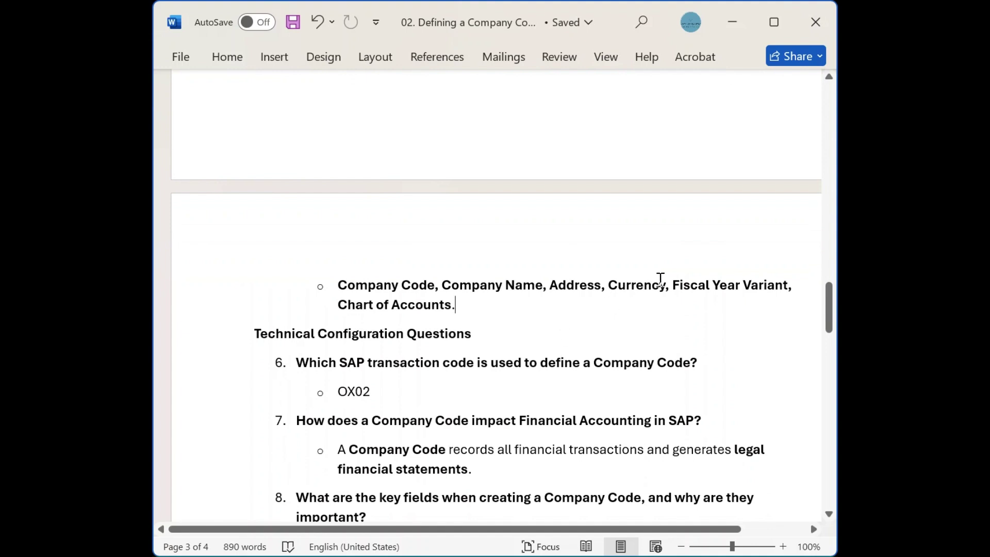
{"action": "left_click_drag", "start_coordinate": [664, 279], "coordinate": [479, 281]}
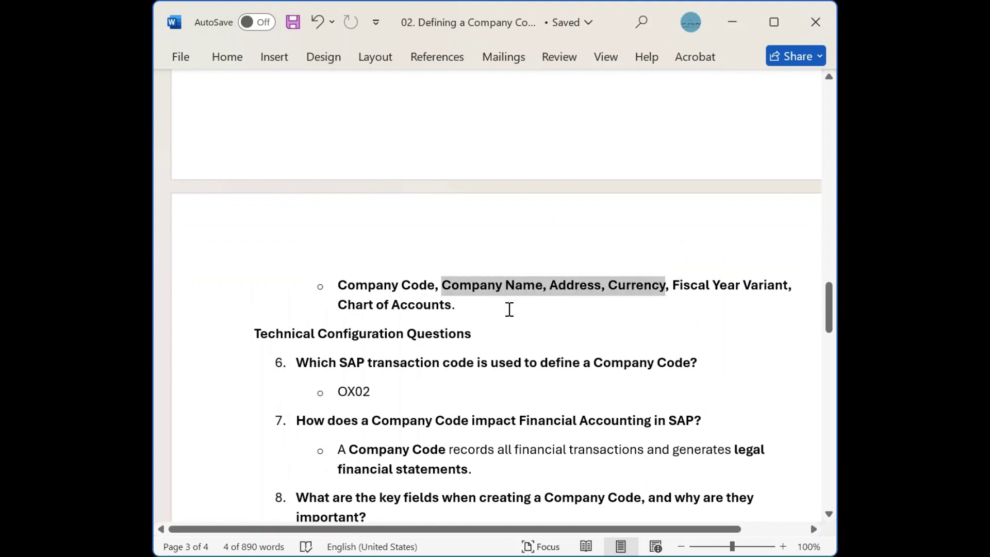
Read technical configuration questions 6 to 8, highlighting Fiscal Year Variant among the key company code fields
{"action": "scroll", "coordinate": [510, 310], "scroll_direction": "down", "scroll_amount": 3}
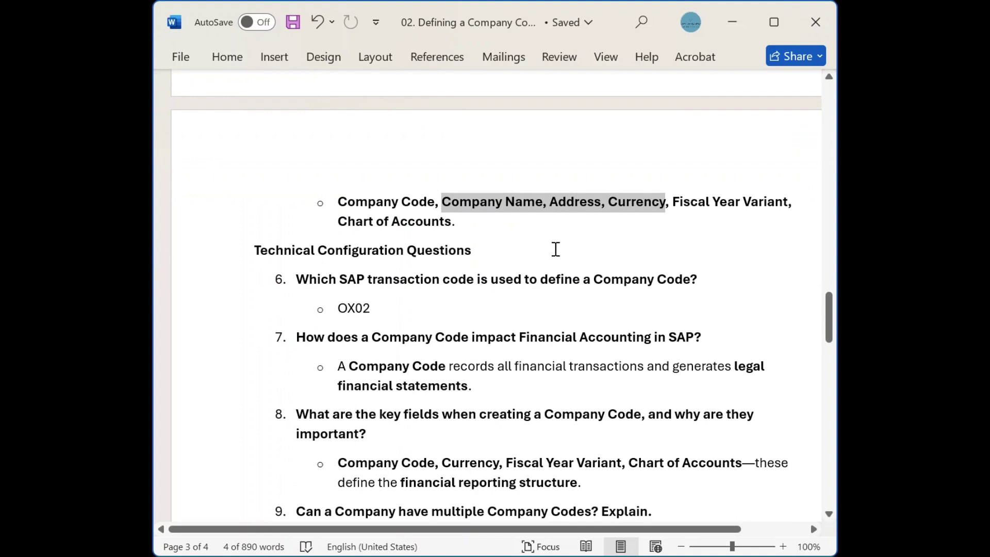
{"action": "left_click", "coordinate": [556, 249]}
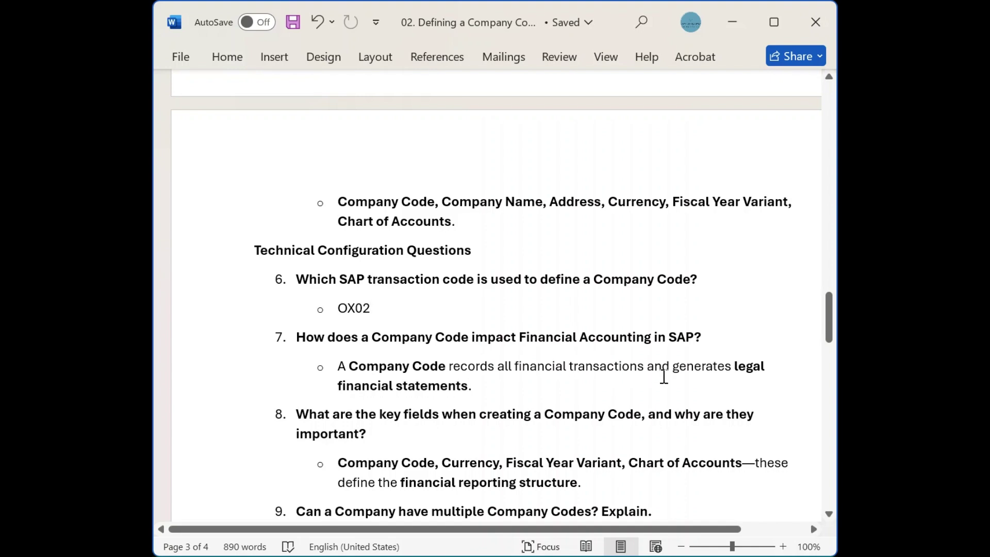
{"action": "left_click", "coordinate": [503, 380]}
{"action": "scroll", "coordinate": [503, 381], "scroll_direction": "down", "scroll_amount": 1}
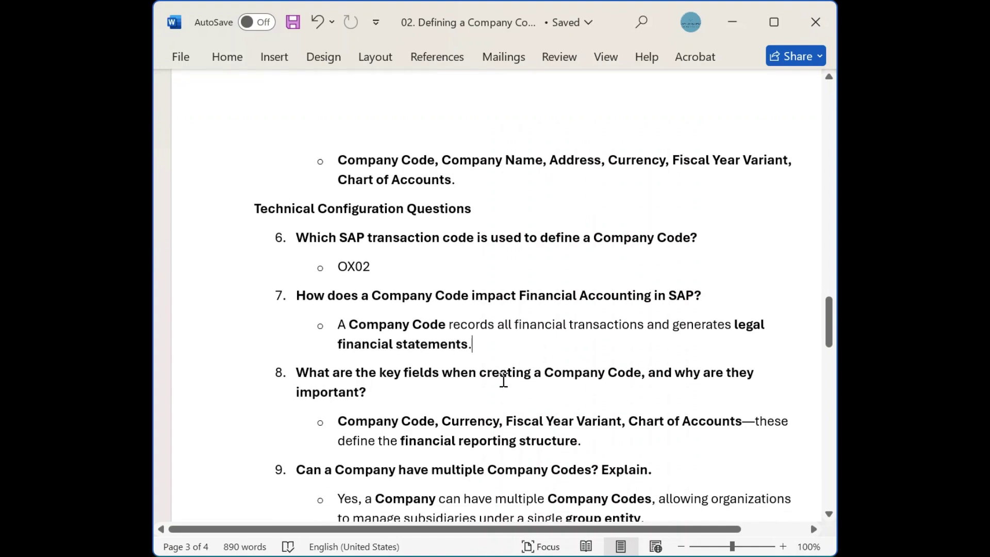
{"action": "scroll", "coordinate": [503, 380], "scroll_direction": "down", "scroll_amount": 2}
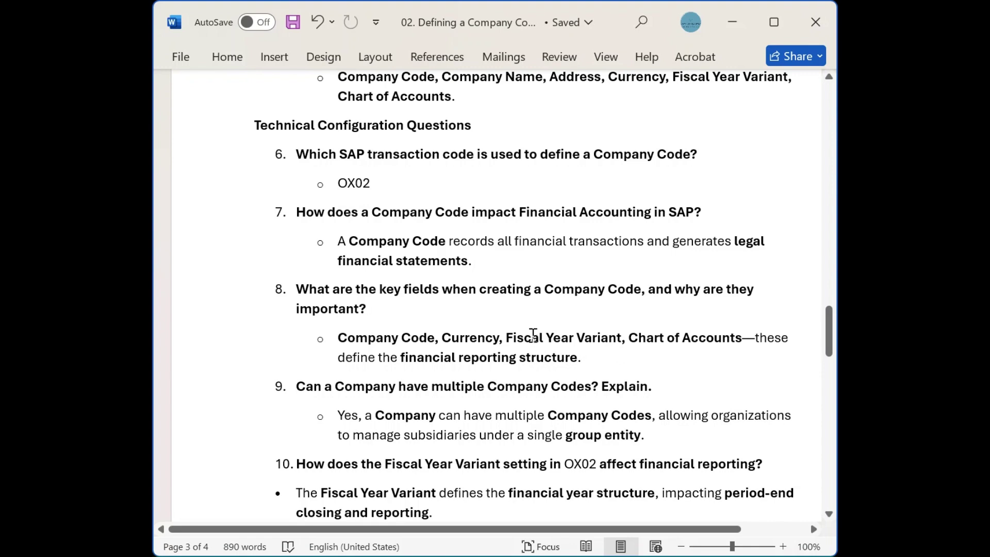
{"action": "left_click_drag", "start_coordinate": [533, 335], "coordinate": [599, 336]}
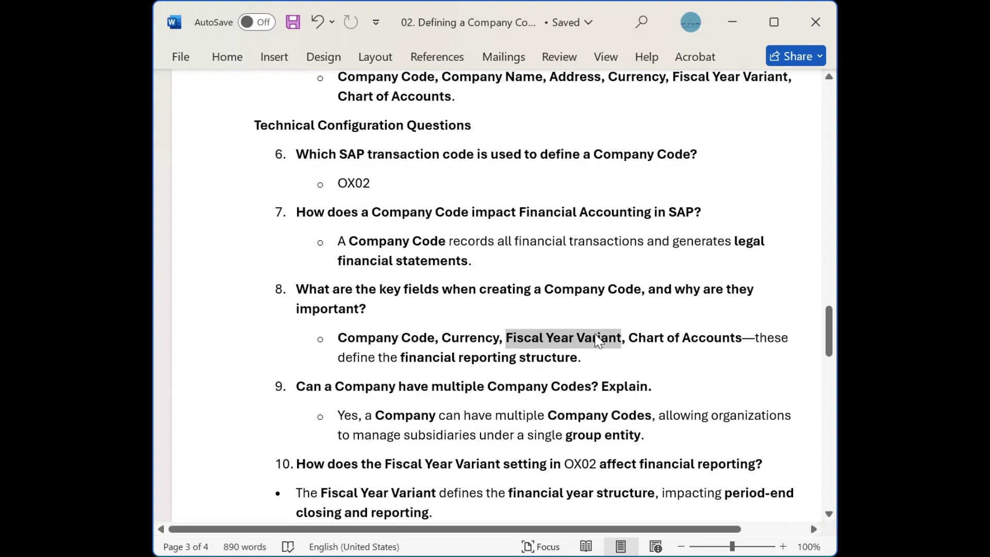
{"action": "left_click", "coordinate": [599, 369]}
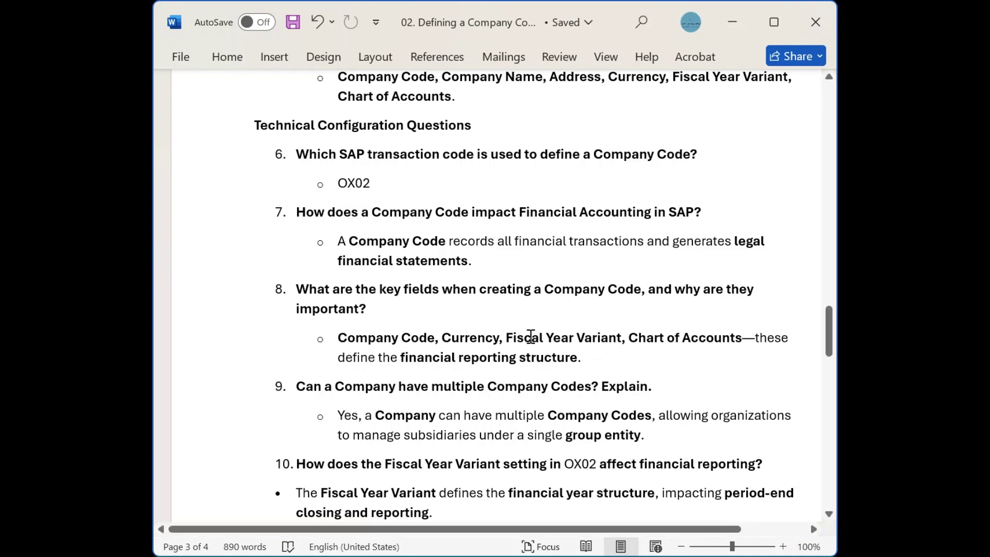
Examine the key company code fields in the answer to question 8, highlighting Fiscal Year Variant and Chart of Accounts
{"action": "left_click_drag", "start_coordinate": [503, 335], "coordinate": [610, 335]}
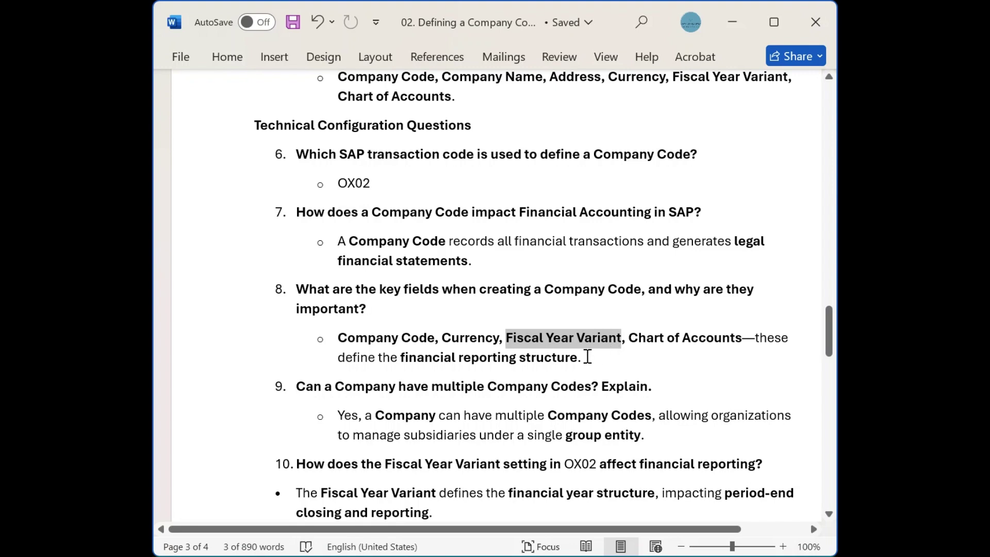
{"action": "left_click", "coordinate": [613, 357]}
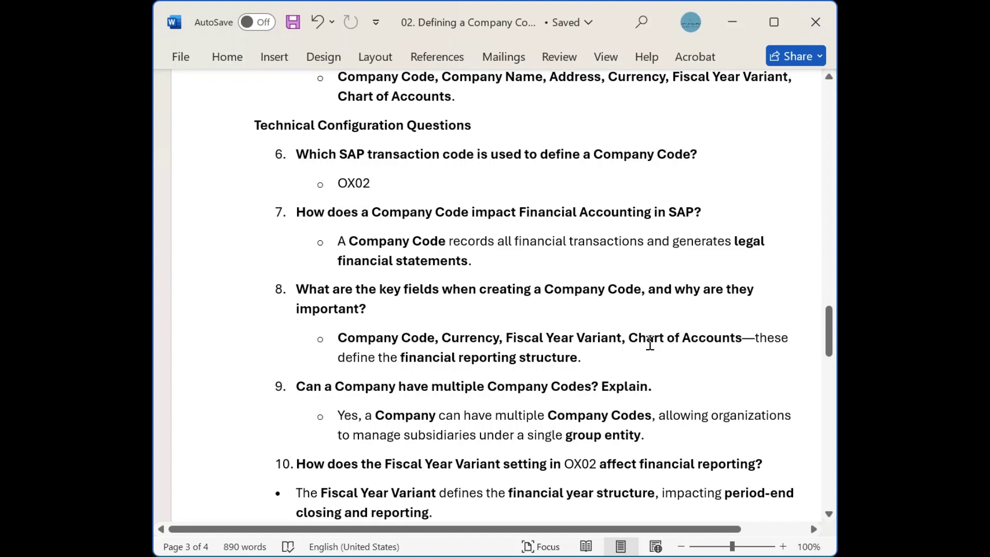
{"action": "left_click_drag", "start_coordinate": [650, 344], "coordinate": [742, 340]}
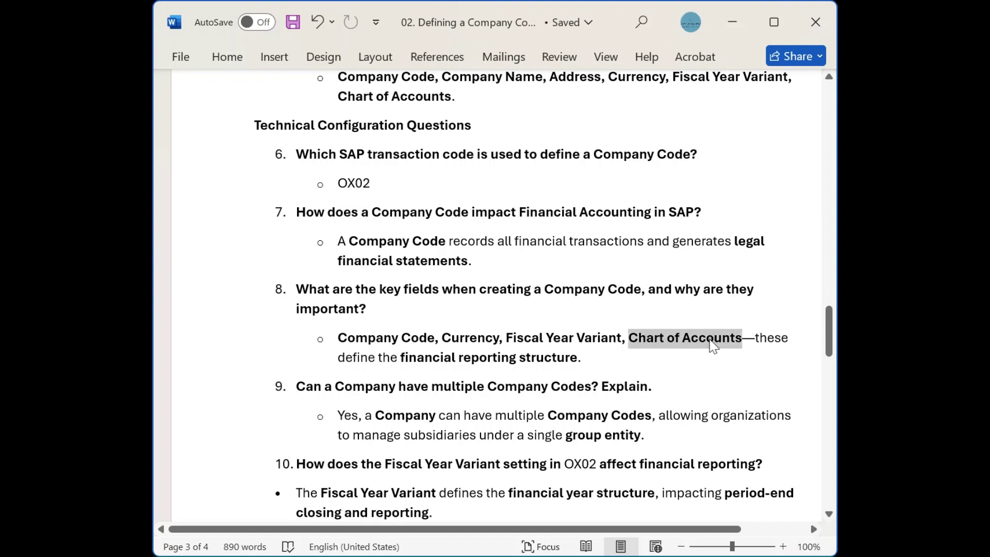
{"action": "left_click", "coordinate": [665, 357]}
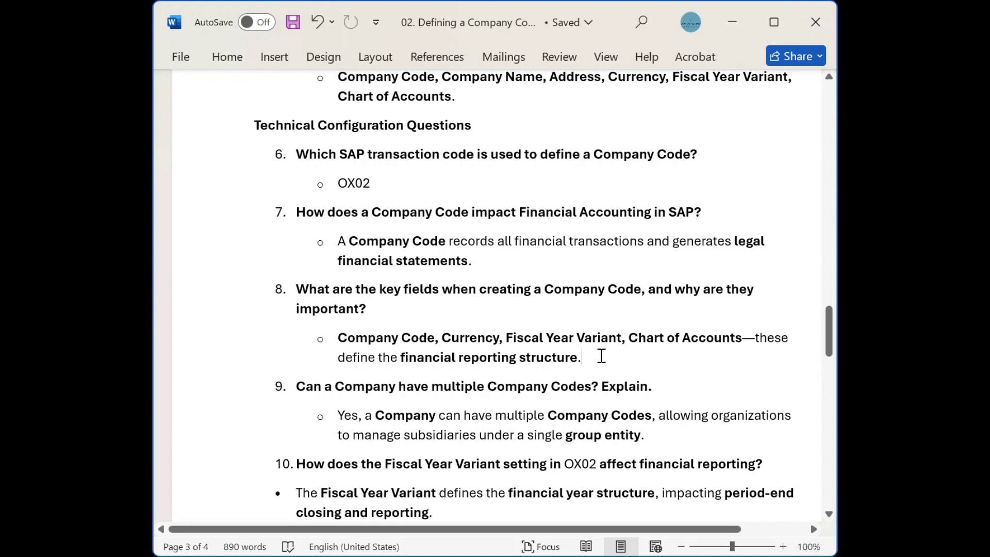
{"action": "left_click_drag", "start_coordinate": [506, 338], "coordinate": [707, 336]}
{"action": "left_click", "coordinate": [656, 356]}
Read questions 9 and 10 on multiple company codes per company and the effect of the Fiscal Year Variant setting
{"action": "scroll", "coordinate": [568, 352], "scroll_direction": "down", "scroll_amount": 2}
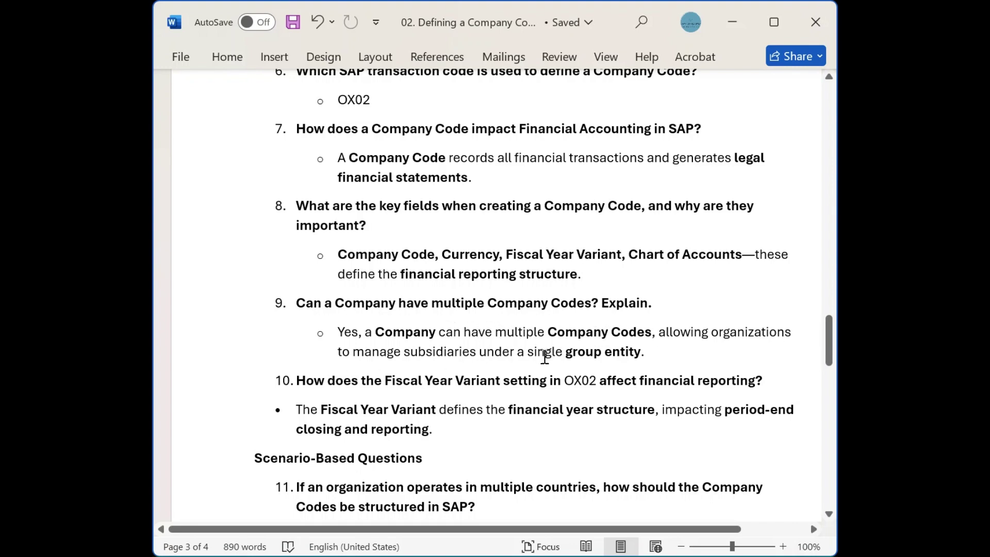
{"action": "left_click", "coordinate": [644, 351]}
{"action": "scroll", "coordinate": [463, 367], "scroll_direction": "down", "scroll_amount": 2}
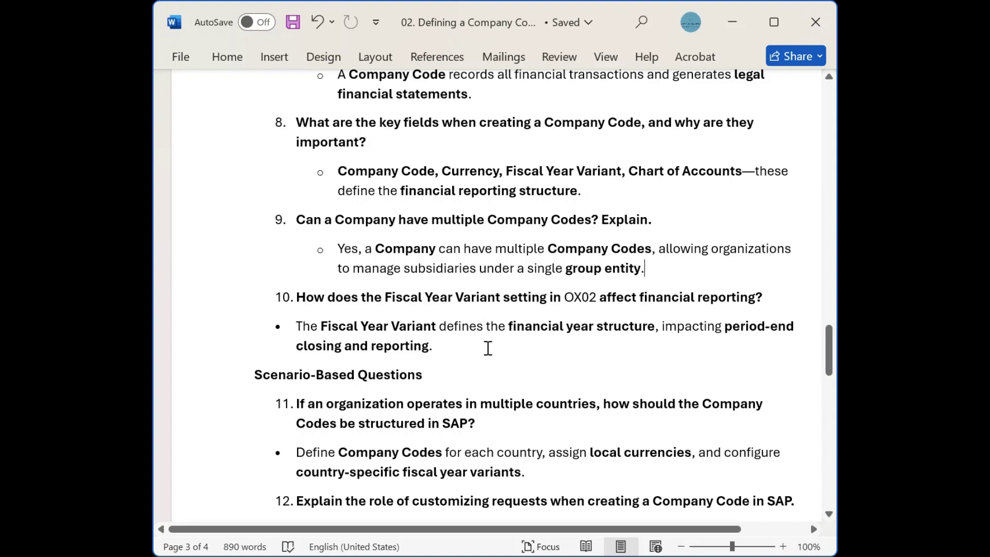
{"action": "left_click", "coordinate": [655, 327]}
{"action": "left_click", "coordinate": [437, 346]}
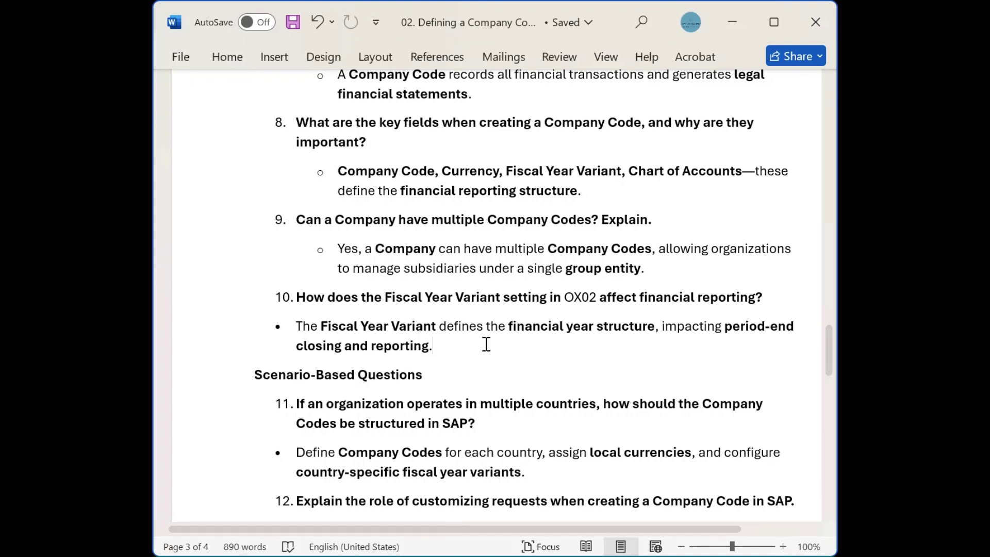
Read scenario-based question 11 on multi-country organizations, highlighting the answer's parts on local currencies and country-specific fiscal year variants
{"action": "scroll", "coordinate": [486, 344], "scroll_direction": "down", "scroll_amount": 2}
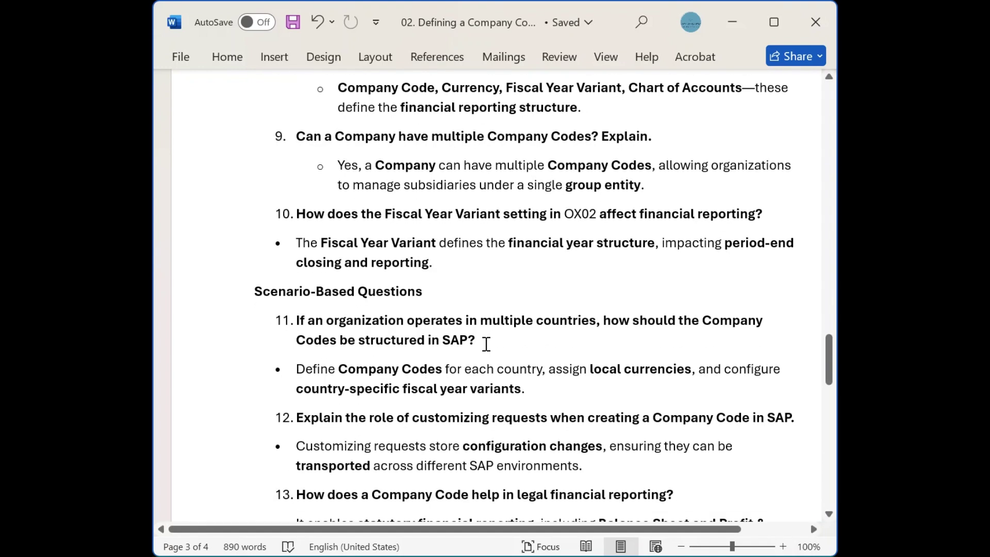
{"action": "left_click", "coordinate": [421, 292]}
{"action": "scroll", "coordinate": [446, 291], "scroll_direction": "down", "scroll_amount": 2}
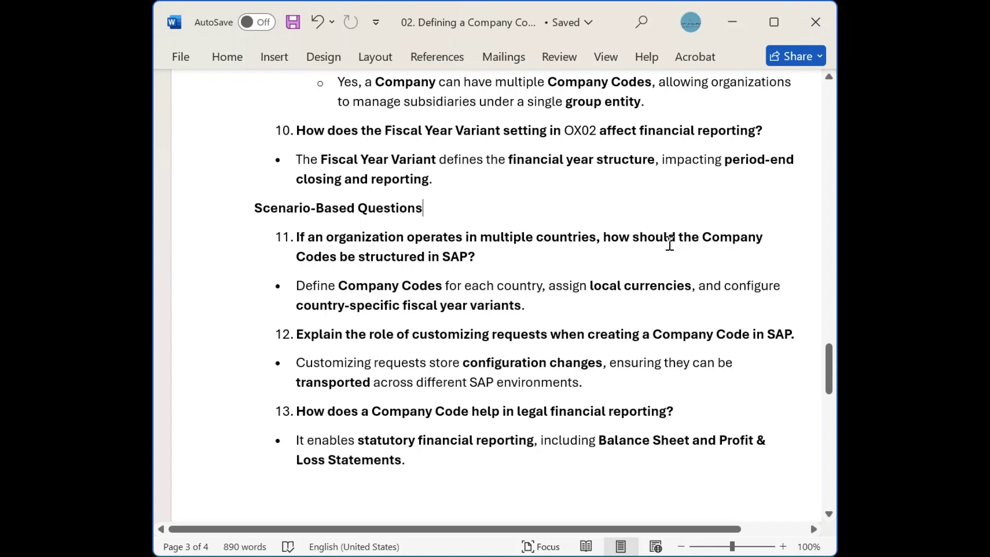
{"action": "left_click", "coordinate": [487, 266]}
{"action": "left_click_drag", "start_coordinate": [549, 287], "coordinate": [736, 286]}
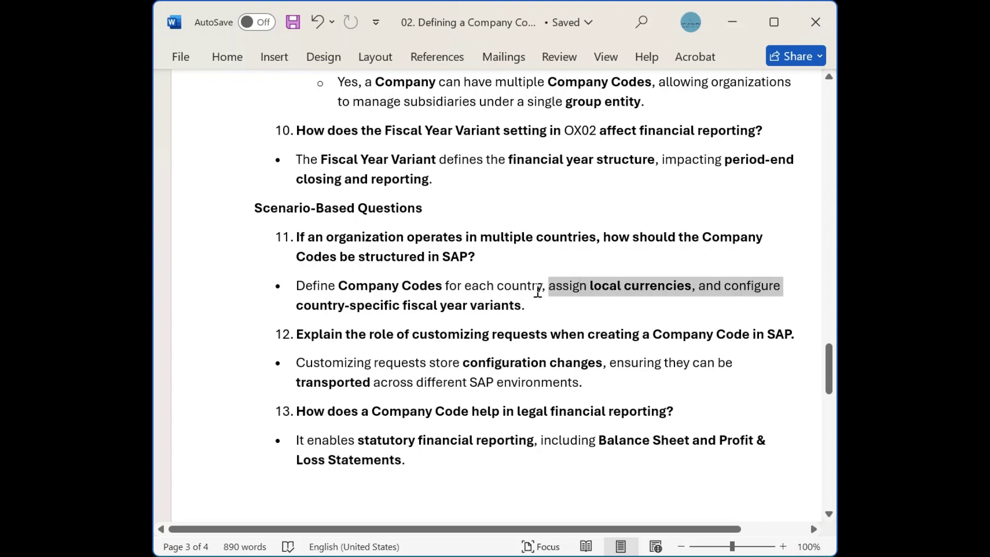
{"action": "left_click_drag", "start_coordinate": [355, 307], "coordinate": [572, 303]}
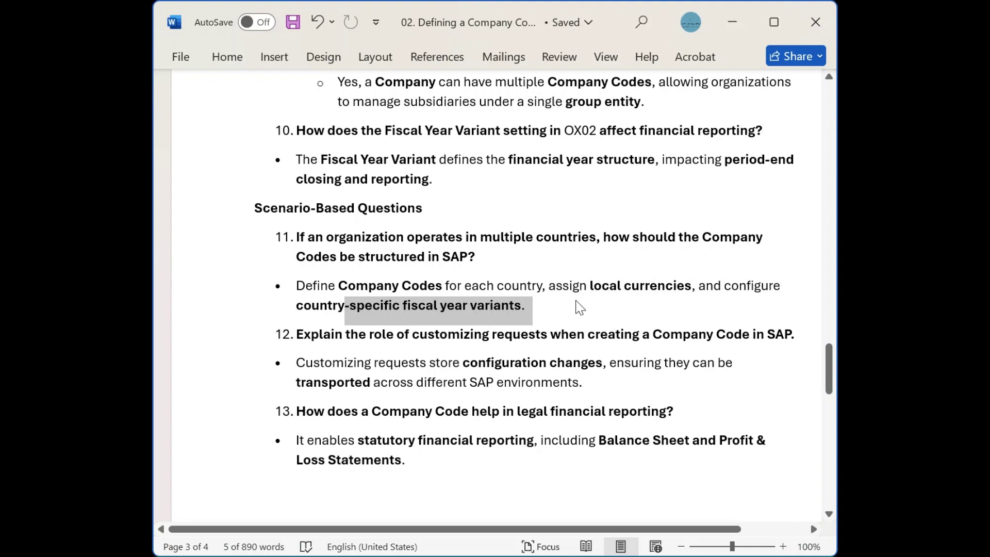
{"action": "left_click", "coordinate": [576, 299]}
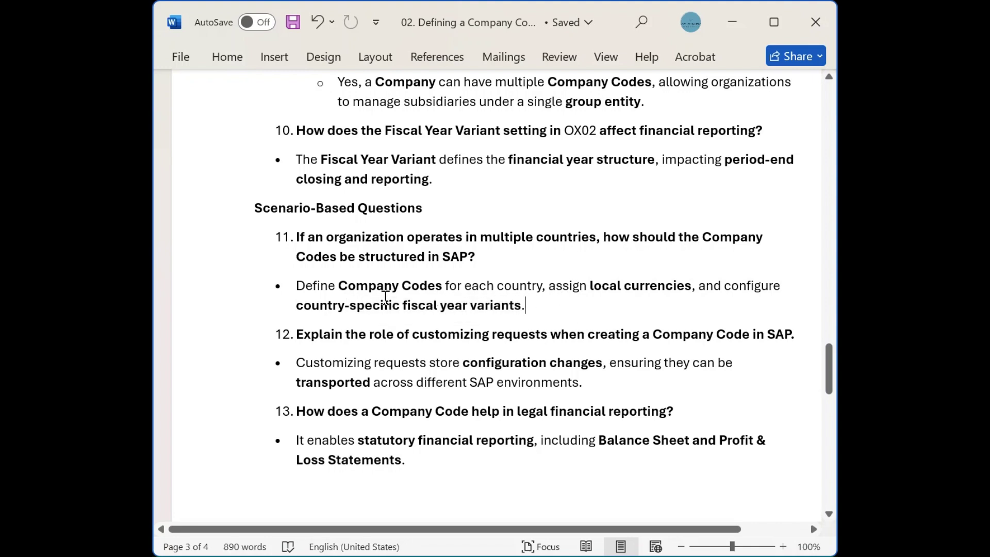
Review the answer to question 11 again, highlighting Company Codes and the phrase about configuring country-specific fiscal year variants
{"action": "left_click_drag", "start_coordinate": [340, 285], "coordinate": [464, 287]}
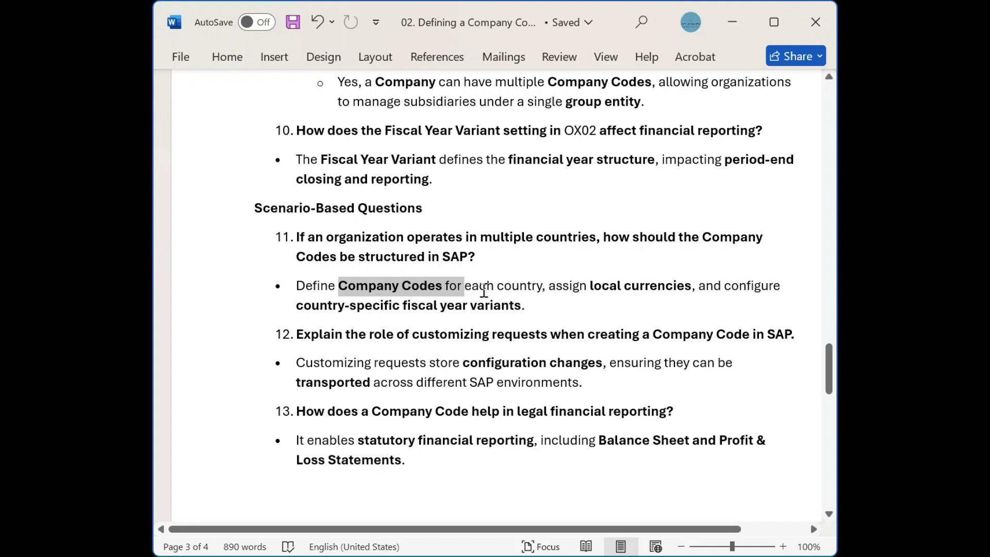
{"action": "left_click", "coordinate": [480, 288]}
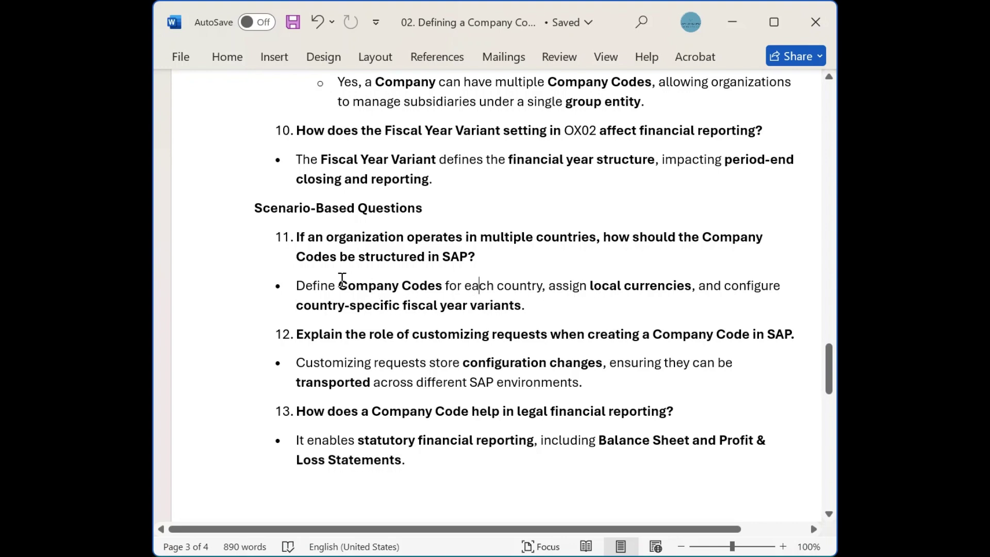
{"action": "left_click_drag", "start_coordinate": [339, 285], "coordinate": [442, 285]}
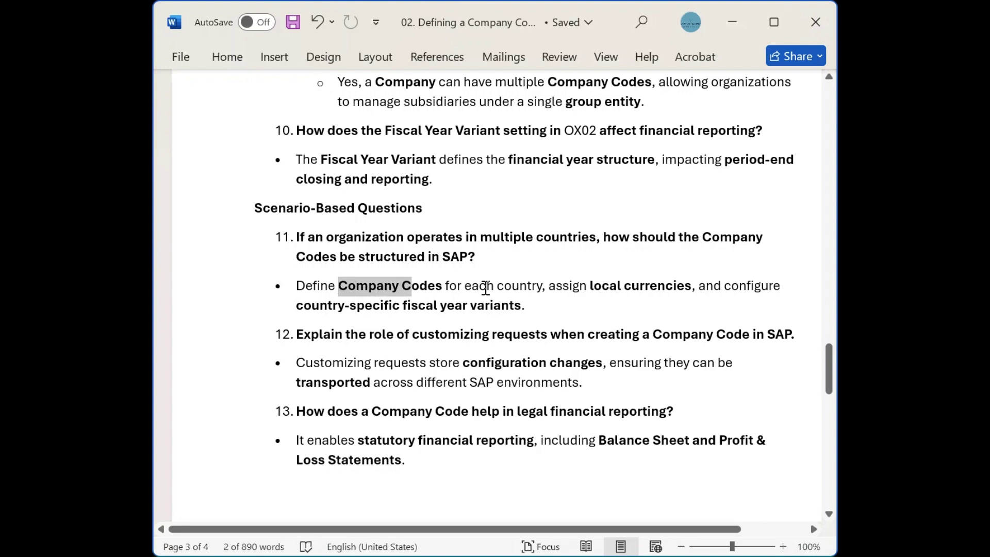
{"action": "left_click", "coordinate": [486, 286]}
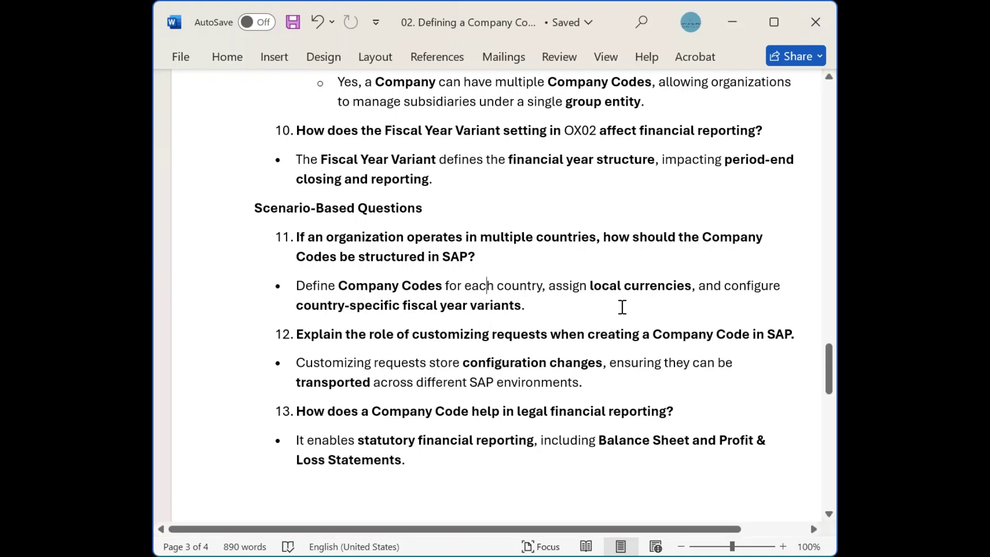
{"action": "left_click", "coordinate": [608, 306]}
{"action": "left_click_drag", "start_coordinate": [594, 298], "coordinate": [719, 286]}
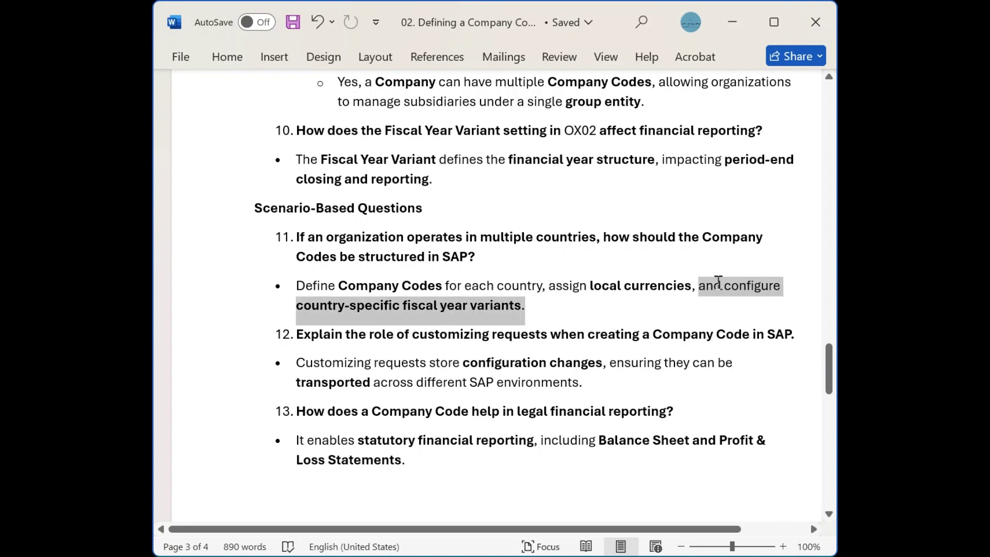
{"action": "key", "text": "Right"}
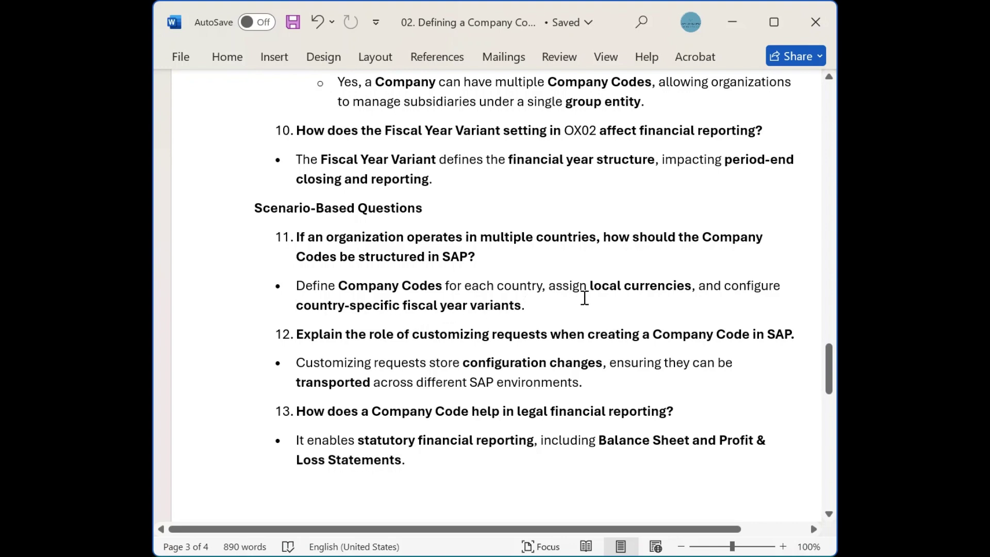
Examine question 12 on the role of customizing requests, highlighting its whole answer
{"action": "scroll", "coordinate": [551, 314], "scroll_direction": "down", "scroll_amount": 1}
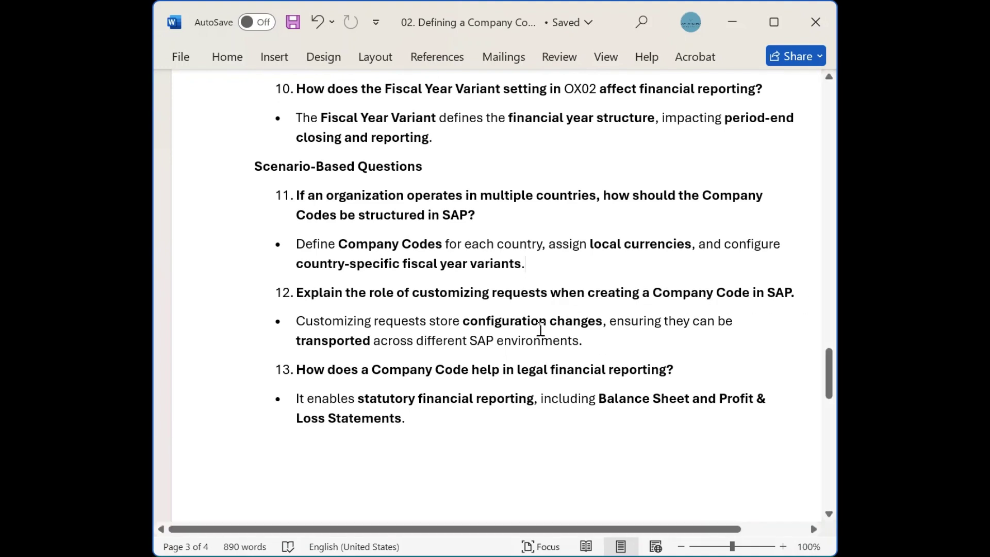
{"action": "left_click_drag", "start_coordinate": [635, 318], "coordinate": [705, 319]}
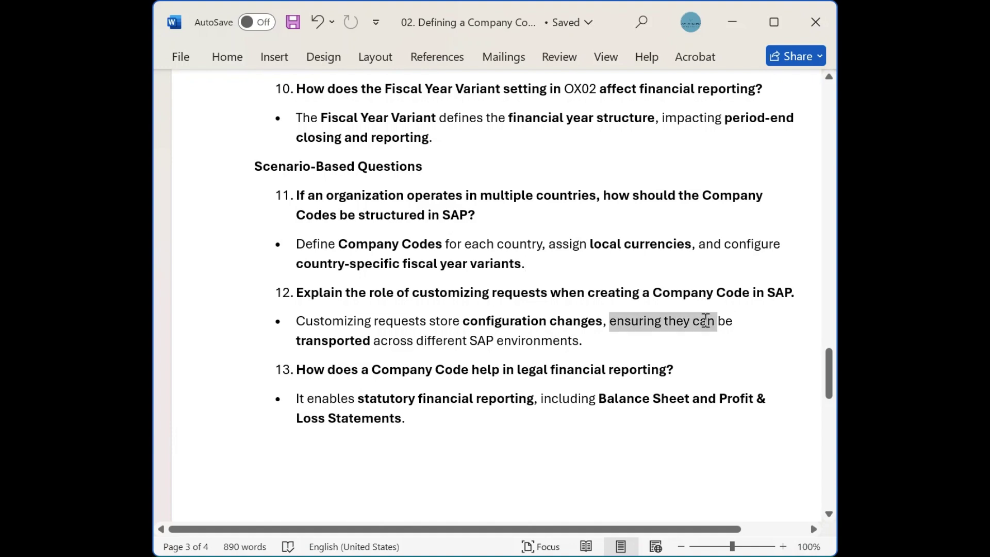
{"action": "left_click", "coordinate": [590, 344]}
{"action": "left_click_drag", "start_coordinate": [590, 344], "coordinate": [297, 326]}
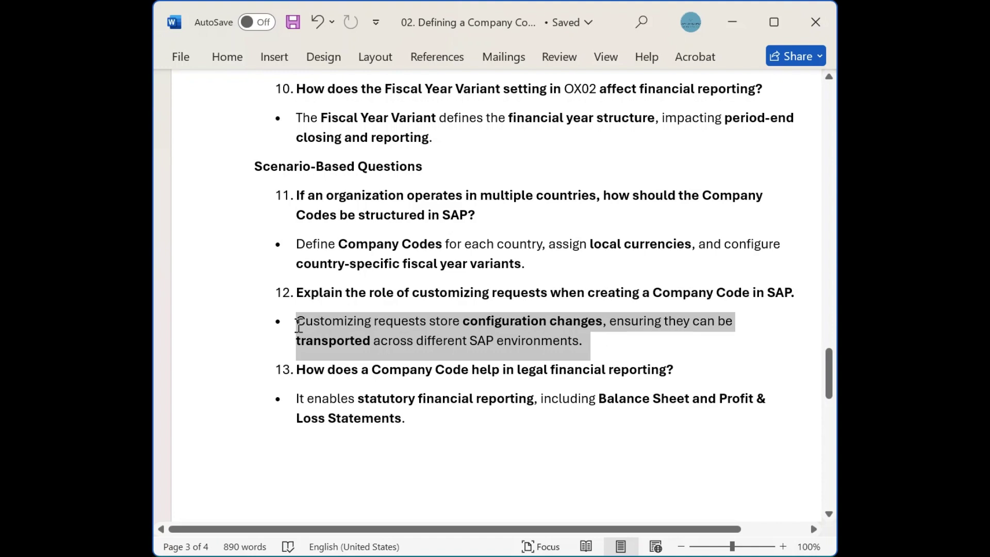
{"action": "left_click", "coordinate": [597, 342]}
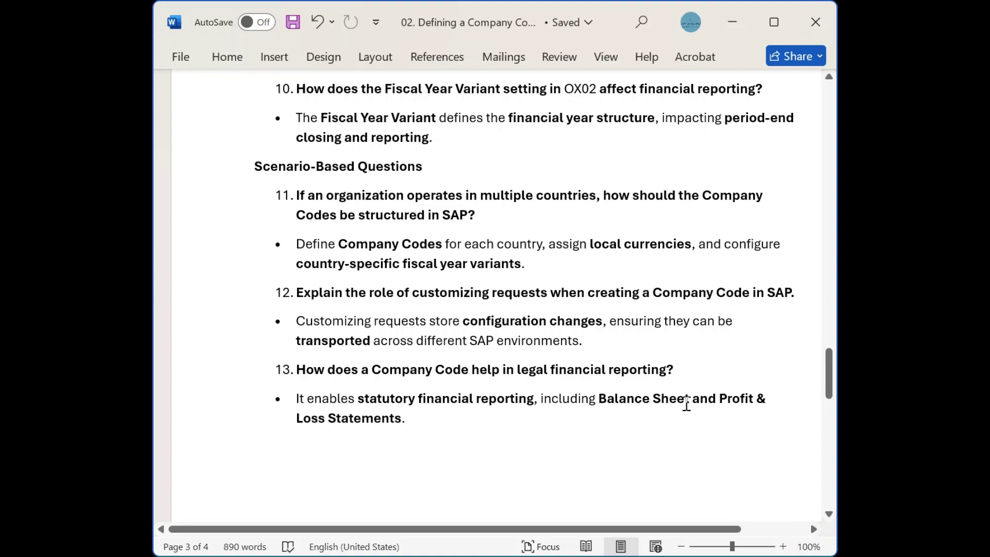
Read on past question 13 to question 14 on multinational company code challenges, highlighting its answer
{"action": "scroll", "coordinate": [721, 406], "scroll_direction": "down", "scroll_amount": 1}
{"action": "scroll", "coordinate": [721, 406], "scroll_direction": "down", "scroll_amount": 2}
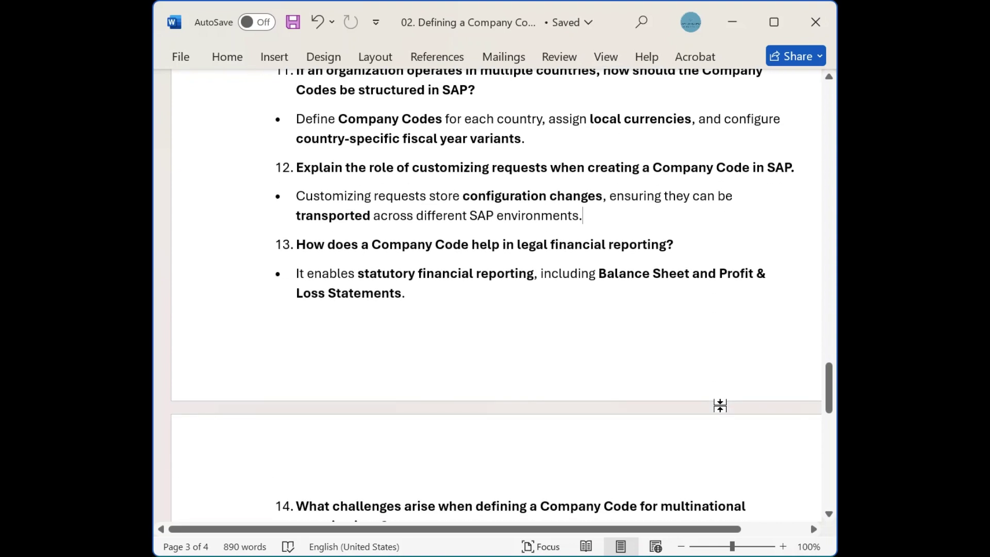
{"action": "scroll", "coordinate": [721, 406], "scroll_direction": "down", "scroll_amount": 2}
{"action": "scroll", "coordinate": [721, 406], "scroll_direction": "down", "scroll_amount": 2}
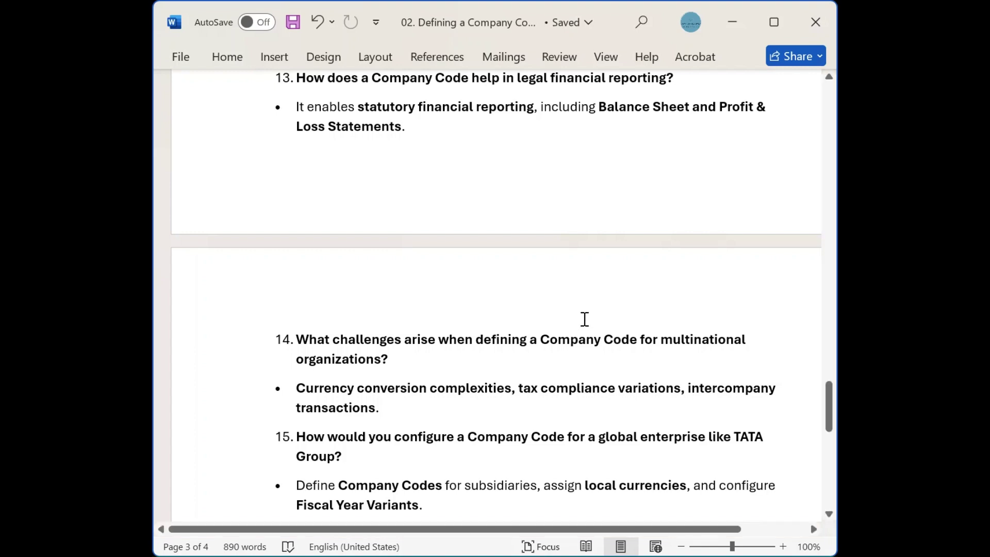
{"action": "scroll", "coordinate": [585, 319], "scroll_direction": "down", "scroll_amount": 1}
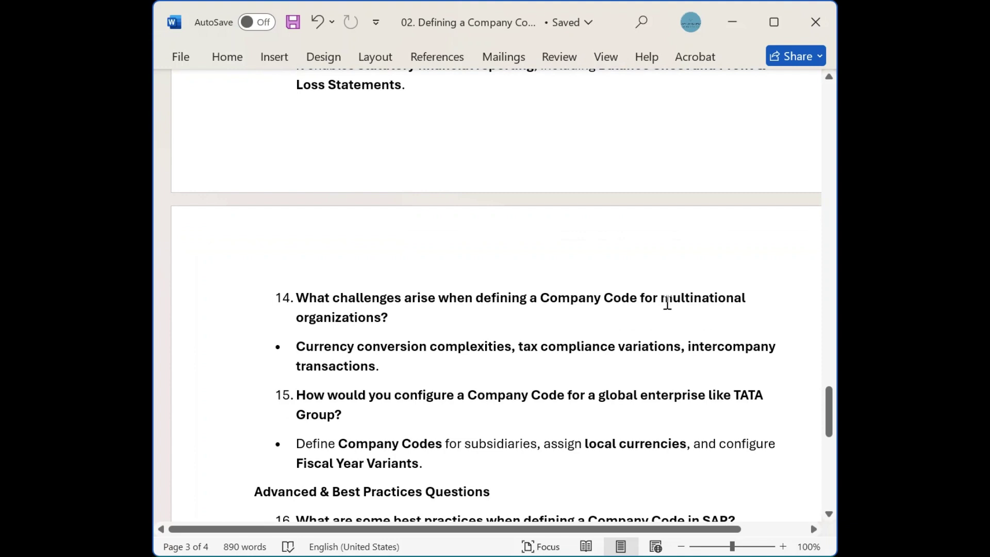
{"action": "left_click", "coordinate": [408, 327]}
{"action": "left_click_drag", "start_coordinate": [303, 343], "coordinate": [715, 360]}
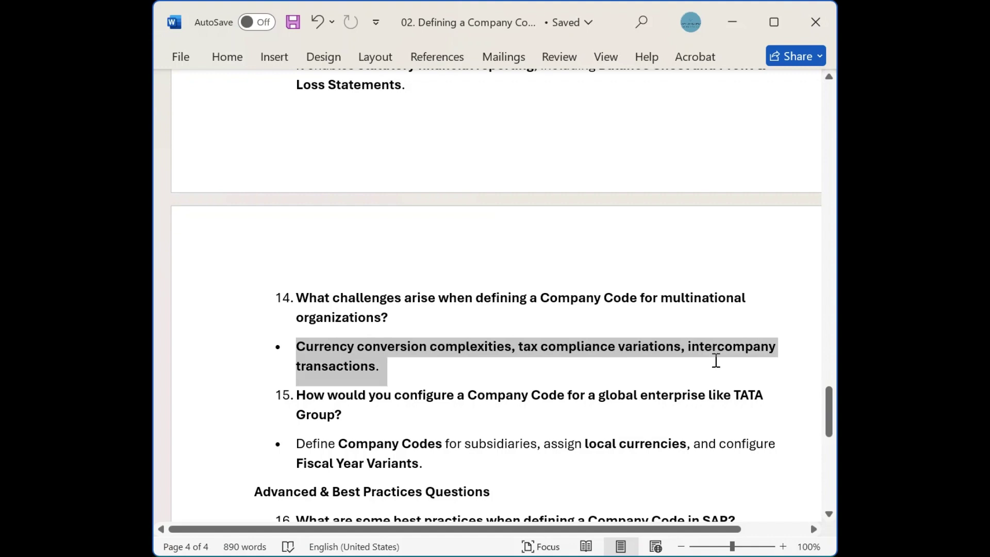
{"action": "left_click", "coordinate": [520, 319]}
Examine question 15 on configuring a company code for TATA Group, highlighting company codes for subsidiaries and local currencies in its answer
{"action": "scroll", "coordinate": [544, 320], "scroll_direction": "down", "scroll_amount": 2}
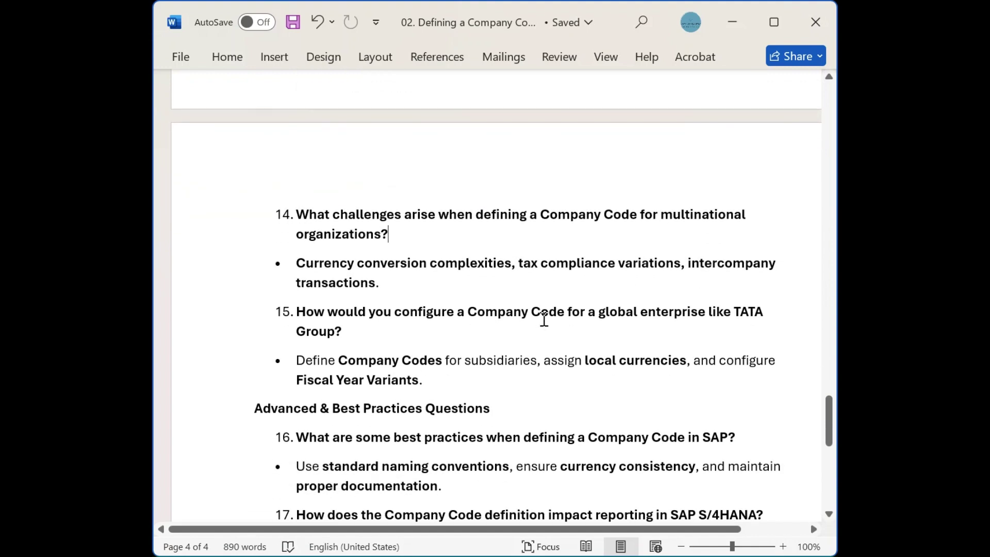
{"action": "left_click", "coordinate": [354, 284]}
{"action": "left_click_drag", "start_coordinate": [359, 363], "coordinate": [738, 363]}
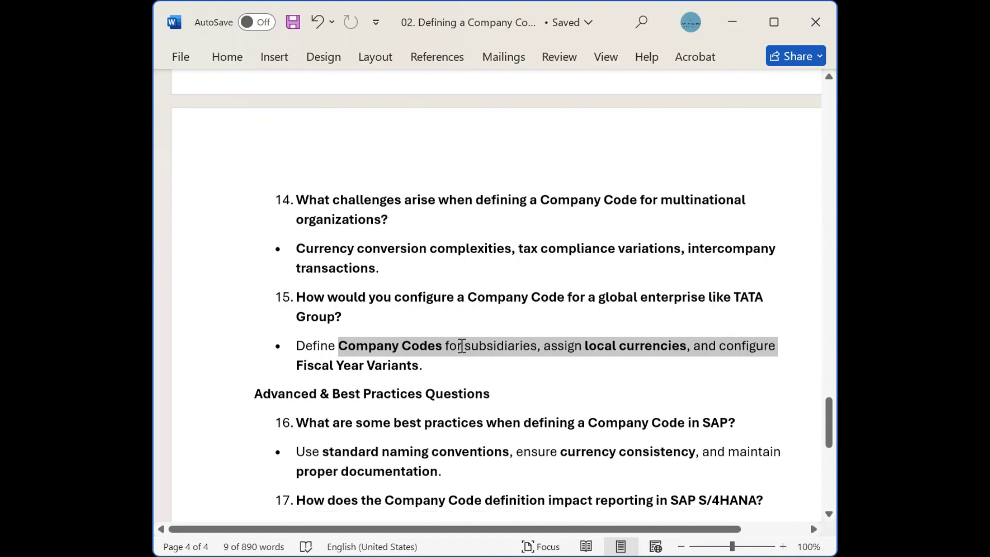
{"action": "scroll", "coordinate": [460, 347], "scroll_direction": "down", "scroll_amount": 2}
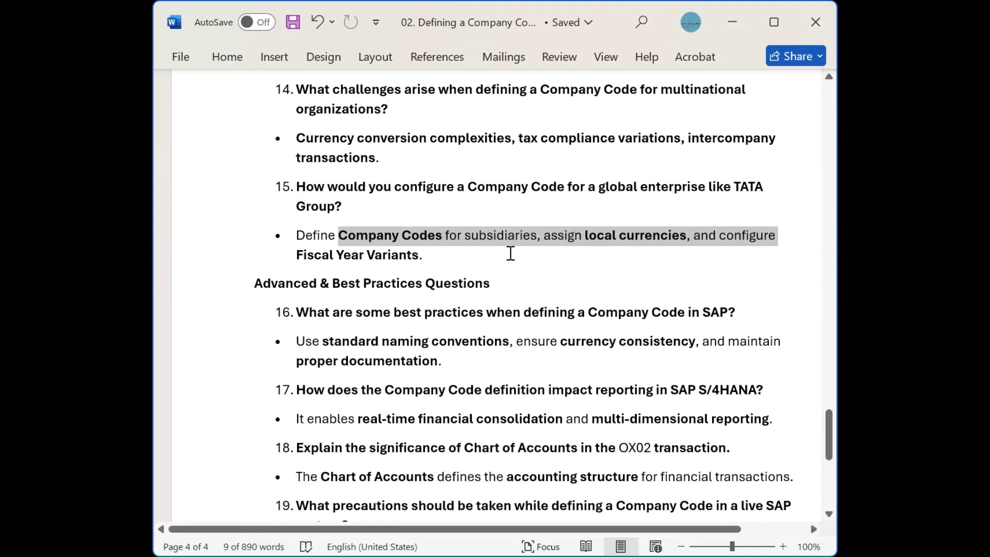
{"action": "left_click", "coordinate": [511, 252]}
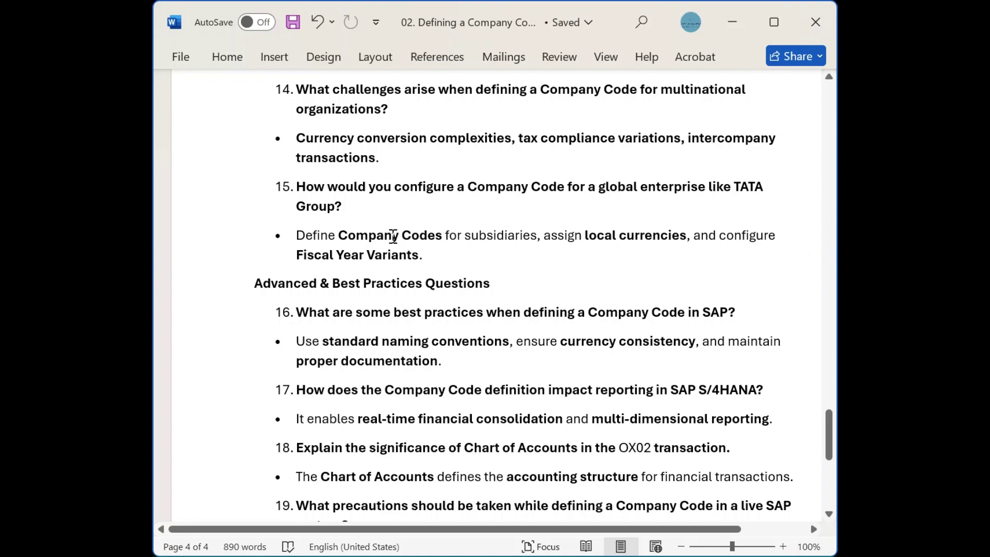
{"action": "left_click_drag", "start_coordinate": [393, 236], "coordinate": [402, 236]}
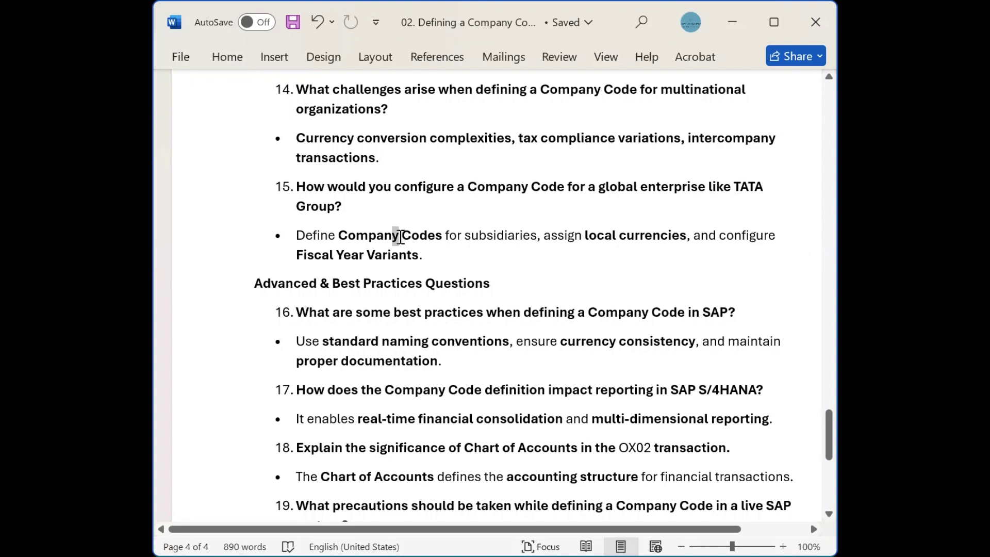
{"action": "left_click", "coordinate": [442, 263]}
Read advanced and best practices questions 16 to 19, highlighting the sandbox environment, data consistency, currency and tax settings precautions
{"action": "scroll", "coordinate": [530, 267], "scroll_direction": "down", "scroll_amount": 2}
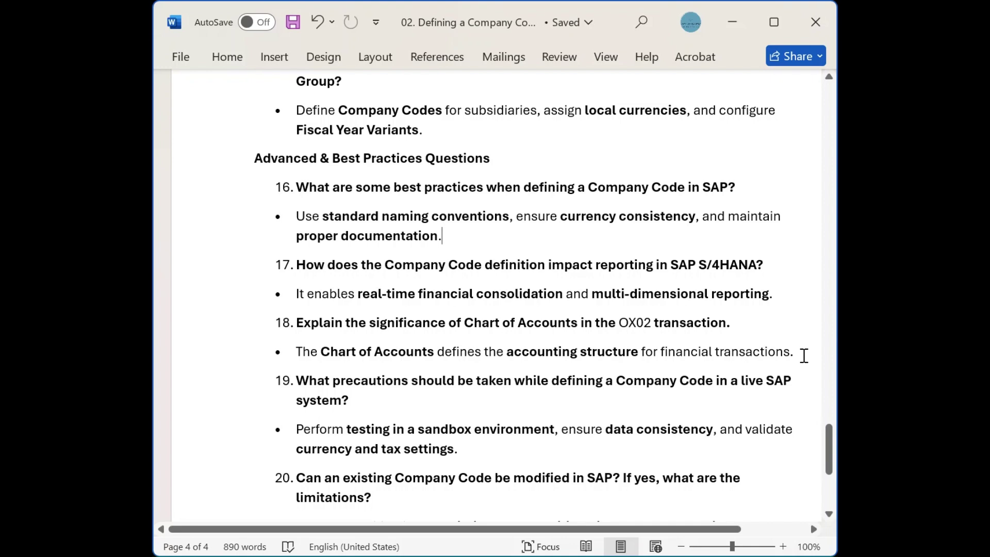
{"action": "scroll", "coordinate": [776, 351], "scroll_direction": "down", "scroll_amount": 2}
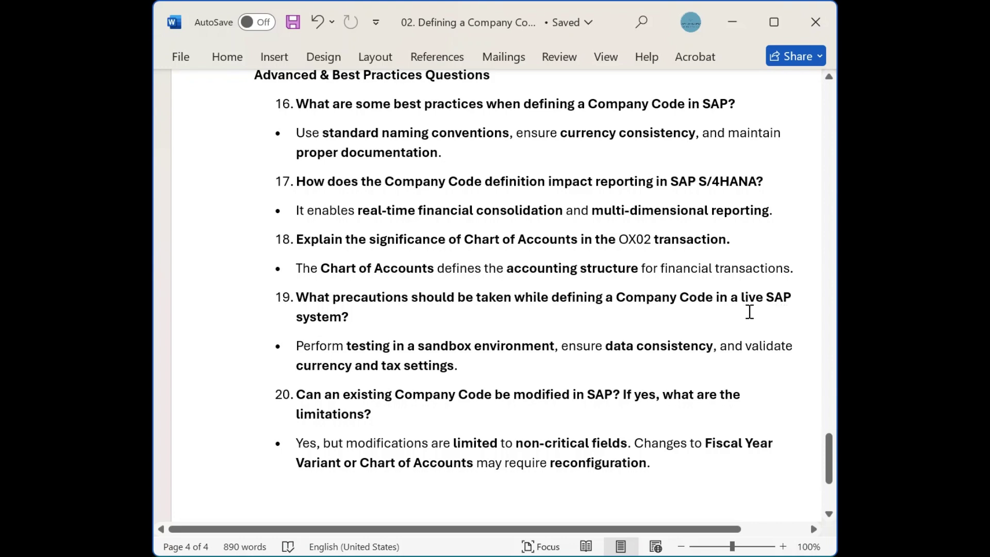
{"action": "left_click_drag", "start_coordinate": [428, 348], "coordinate": [768, 366]}
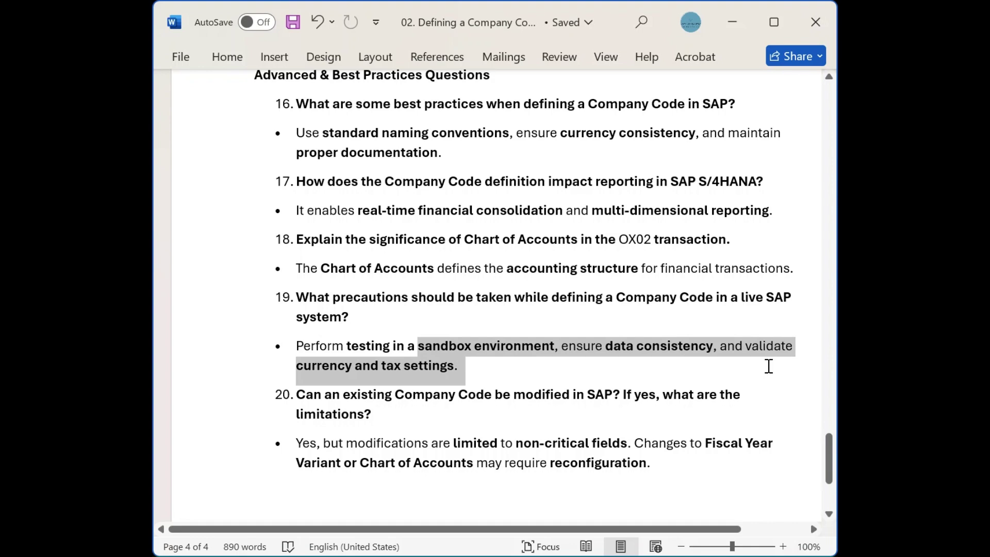
{"action": "left_click", "coordinate": [520, 383]}
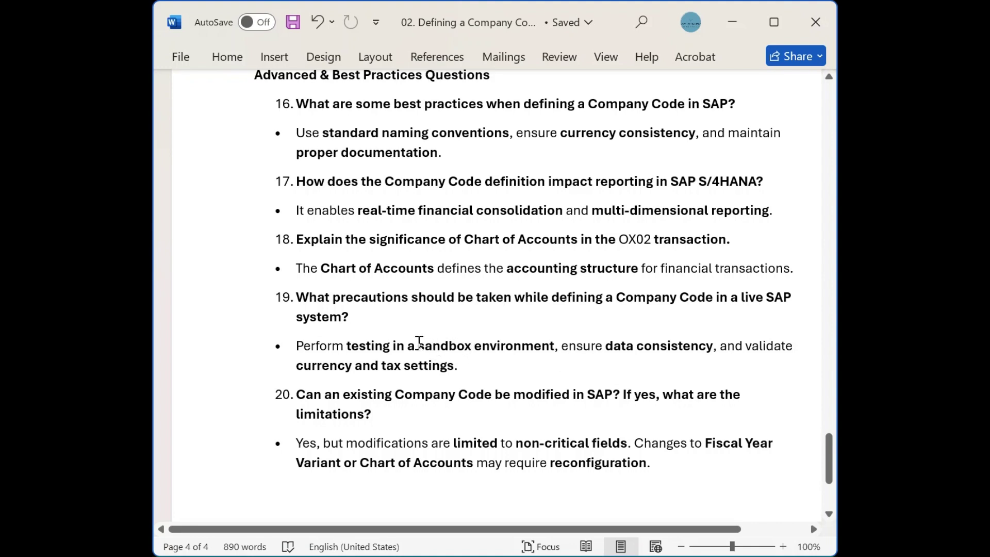
Revisit question 19 on precautions in a live SAP system, highlighting "sandbox environment" in its answer and the question's first line
{"action": "left_click_drag", "start_coordinate": [419, 341], "coordinate": [529, 355]}
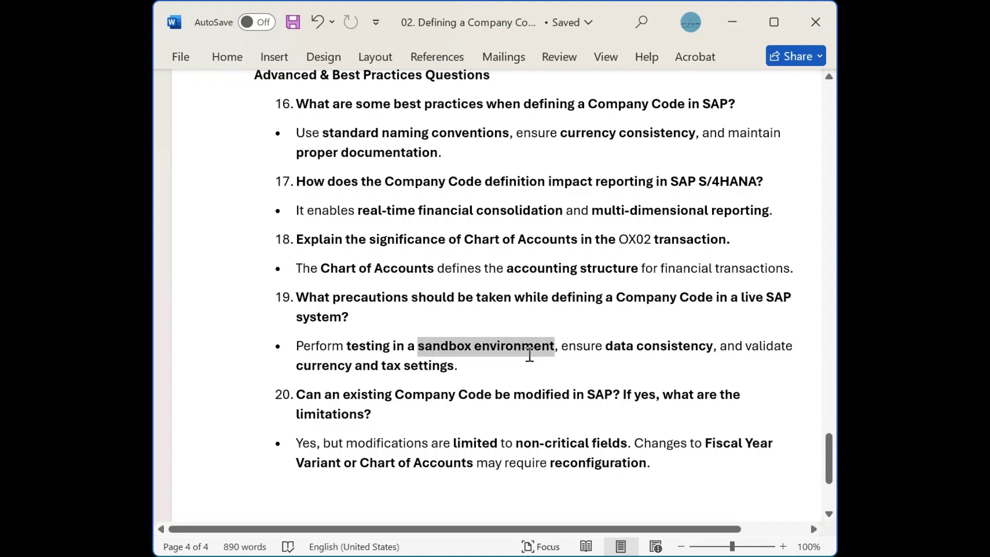
{"action": "left_click", "coordinate": [458, 370]}
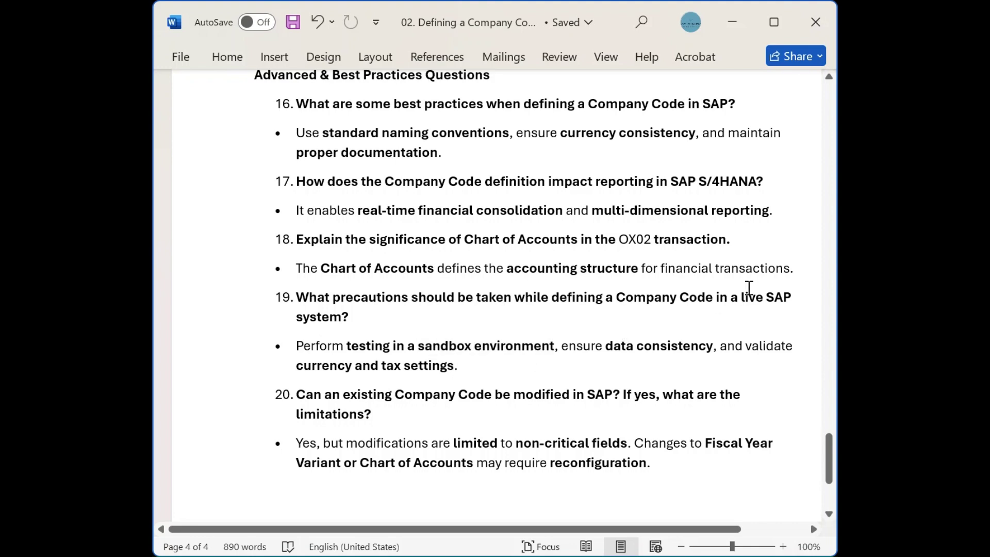
{"action": "left_click_drag", "start_coordinate": [748, 284], "coordinate": [796, 297]}
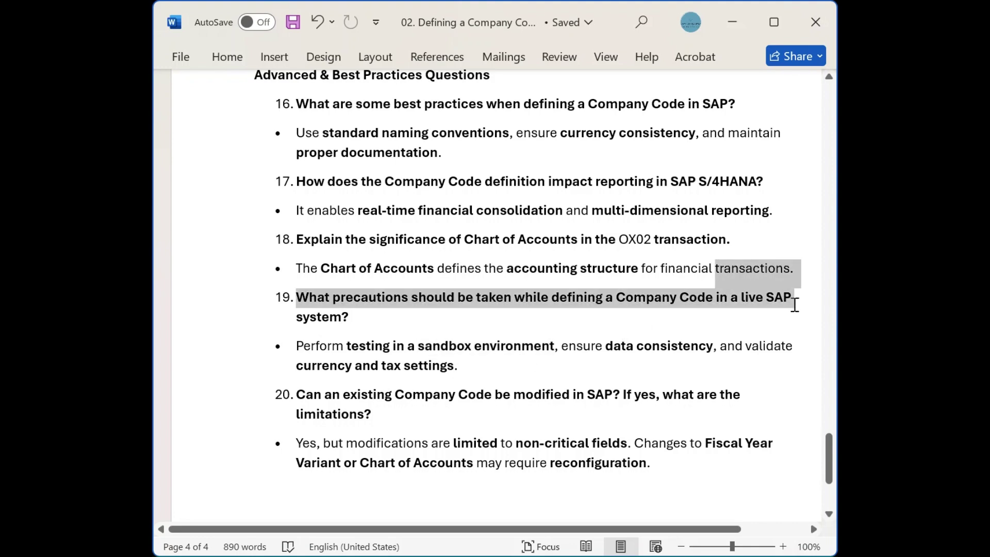
Examine question 20 on modifying an existing company code, highlighting the non-critical fields sentence, the Fiscal Year Variant or Chart of Accounts sentence, and the whole answer
{"action": "scroll", "coordinate": [682, 310], "scroll_direction": "down", "scroll_amount": 3}
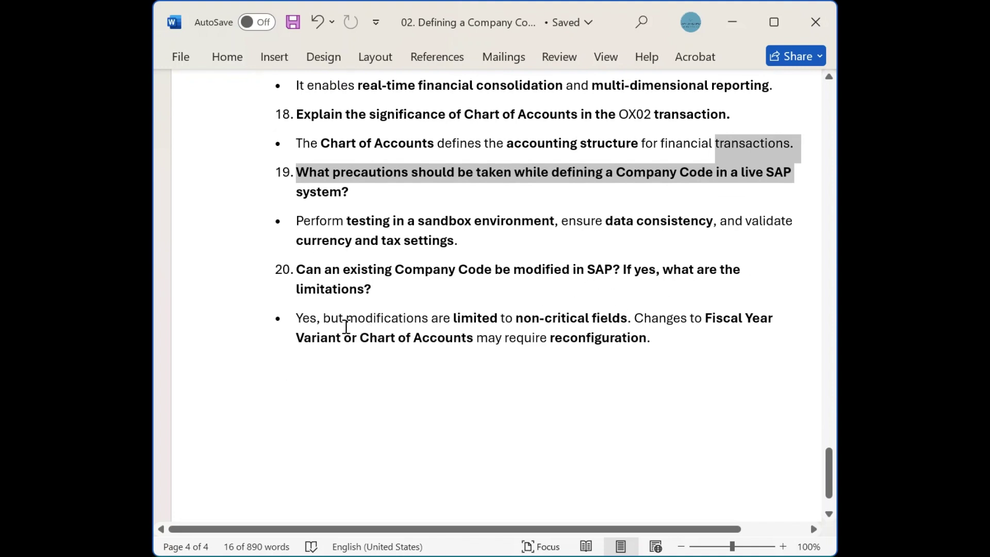
{"action": "left_click_drag", "start_coordinate": [384, 326], "coordinate": [744, 334]}
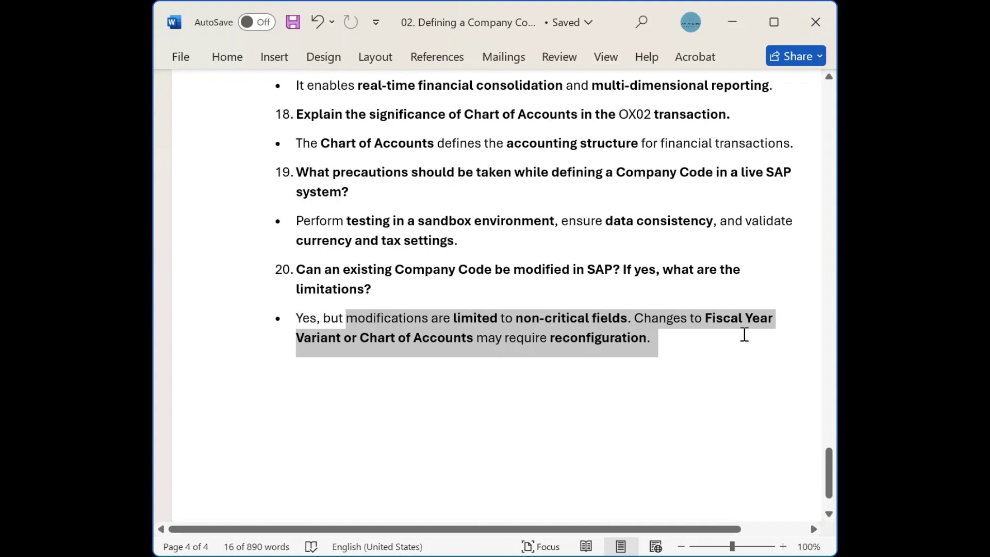
{"action": "left_click", "coordinate": [682, 336]}
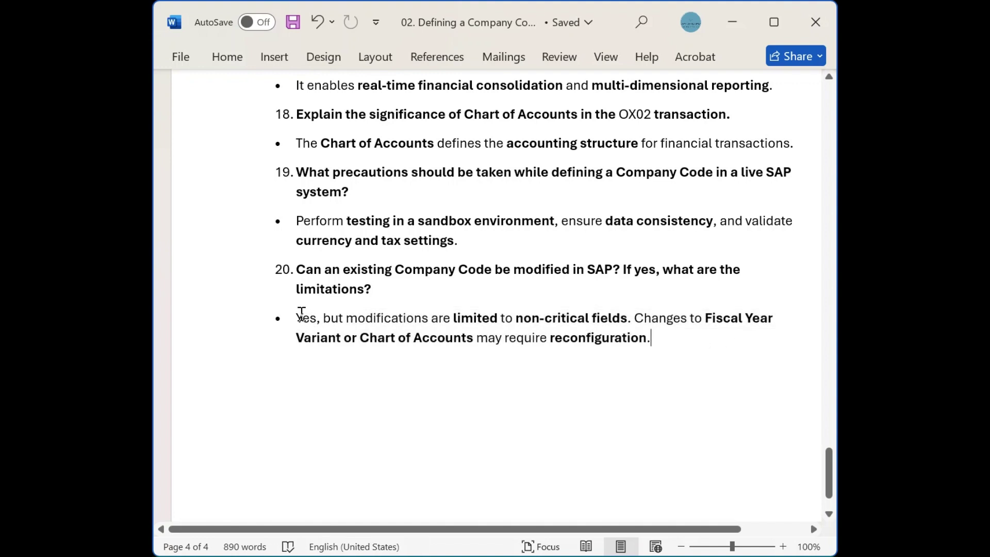
{"action": "left_click_drag", "start_coordinate": [298, 315], "coordinate": [638, 320]}
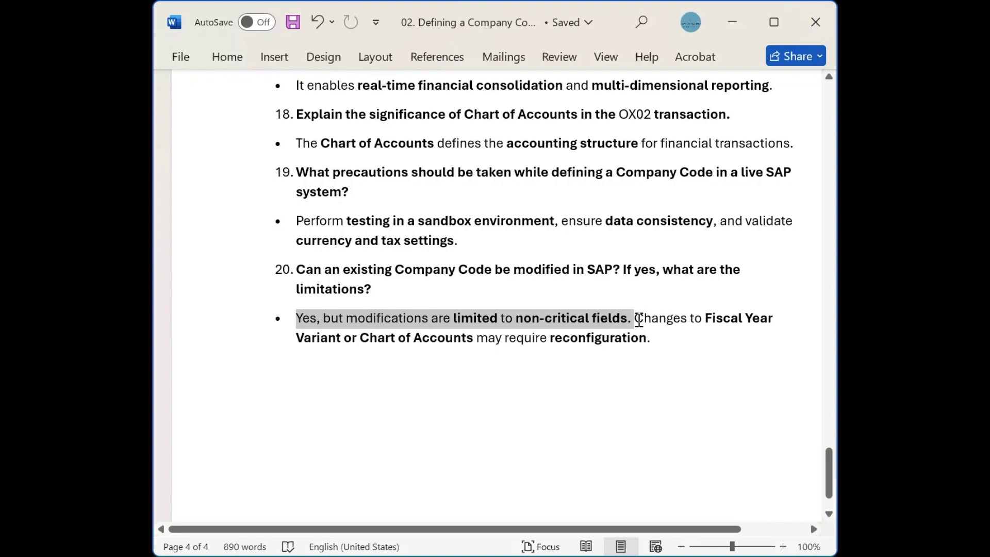
{"action": "left_click", "coordinate": [658, 318]}
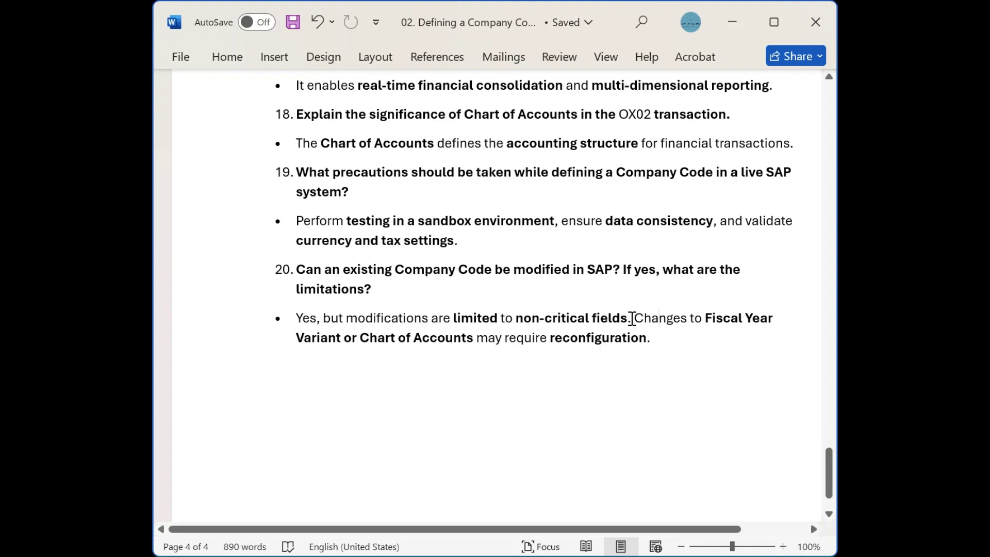
{"action": "left_click_drag", "start_coordinate": [631, 318], "coordinate": [679, 338]}
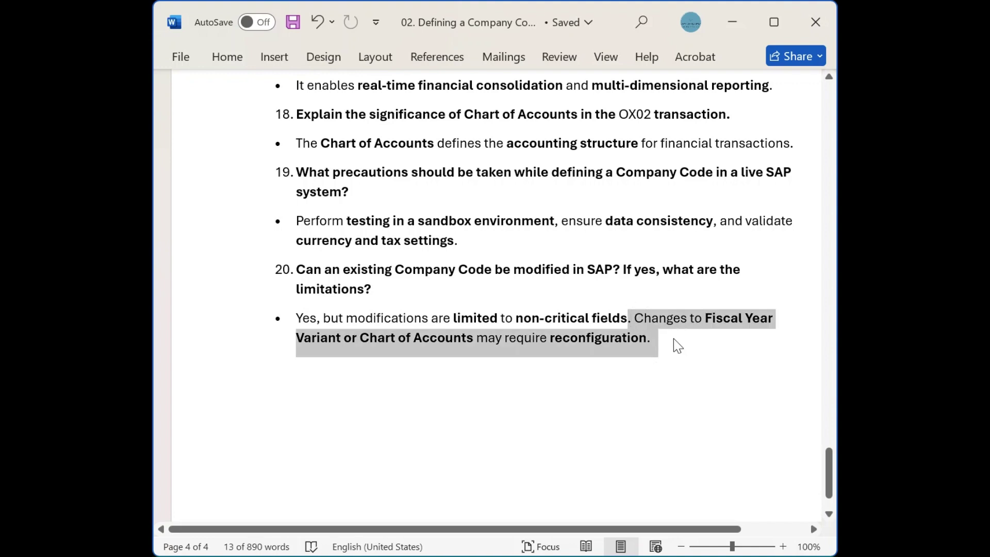
{"action": "left_click", "coordinate": [661, 339]}
{"action": "left_click_drag", "start_coordinate": [652, 340], "coordinate": [283, 310]}
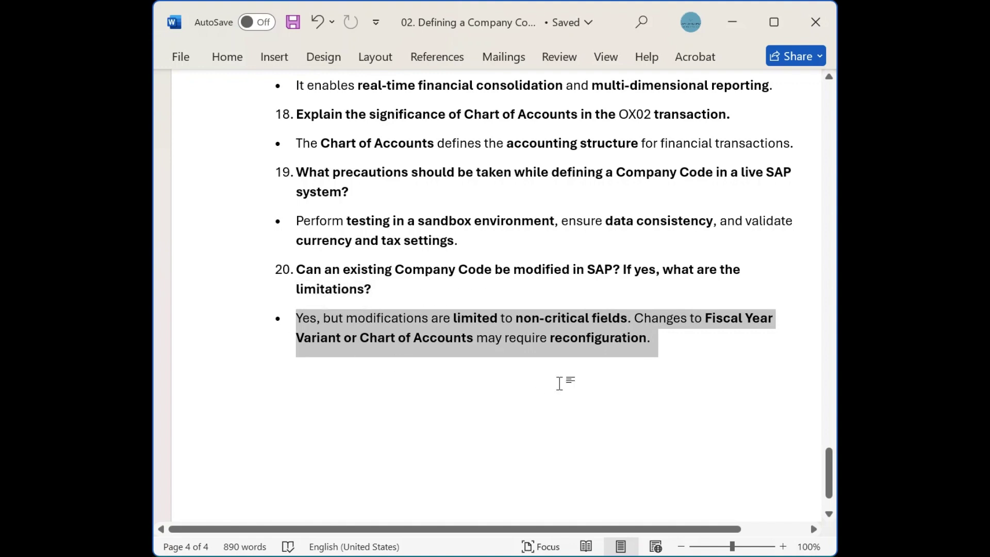
{"action": "scroll", "coordinate": [564, 382], "scroll_direction": "down", "scroll_amount": 3}
{"action": "scroll", "coordinate": [565, 382], "scroll_direction": "up", "scroll_amount": 5}
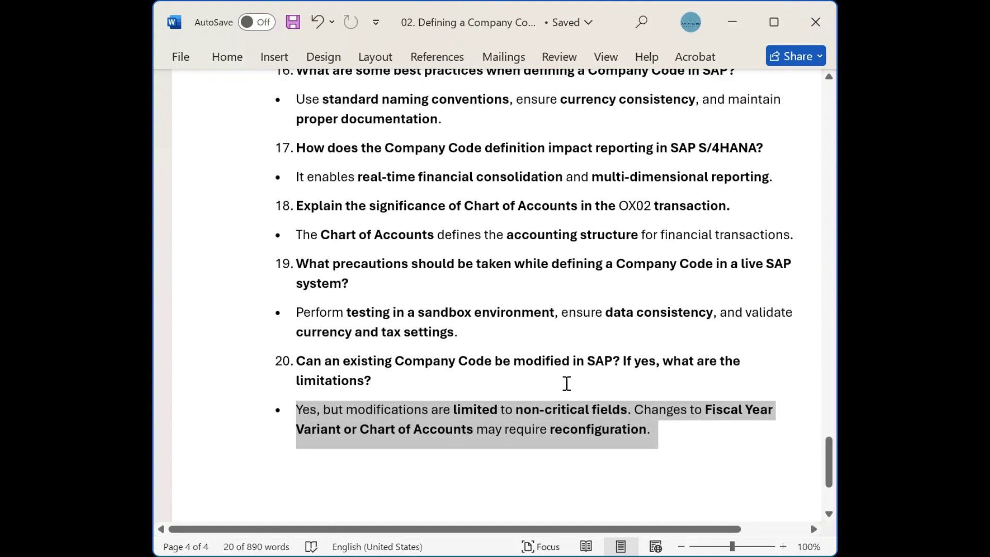